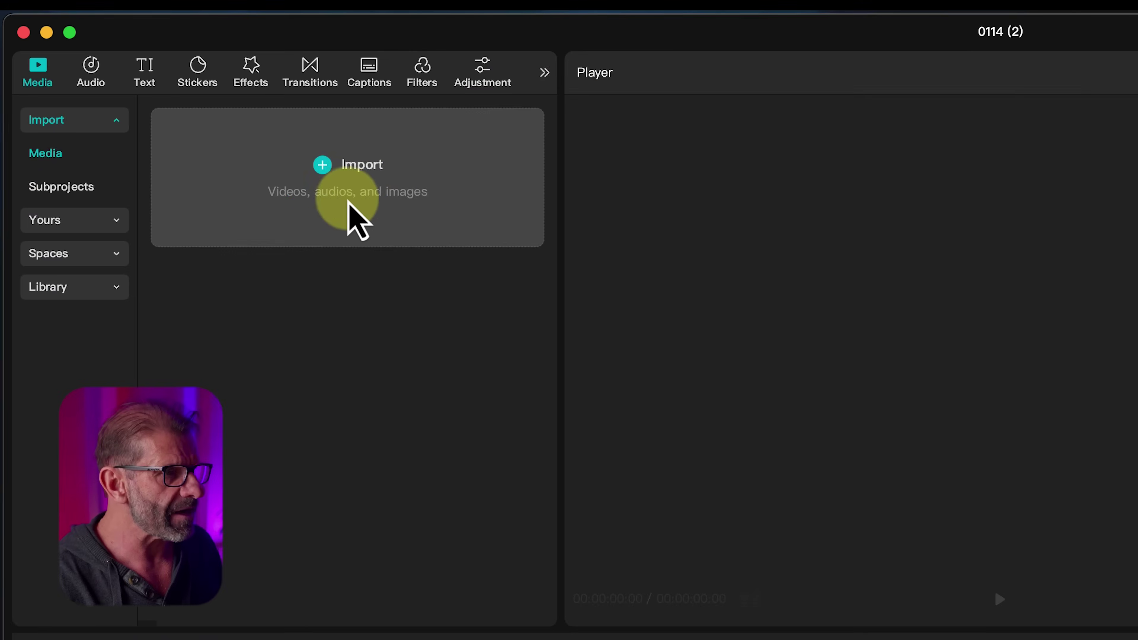
# - Import iceberg.jpg and the sailing, spin and talking-head clips from the masking project's Free folder
pyautogui.click(338, 175)
pyautogui.click(262, 139)
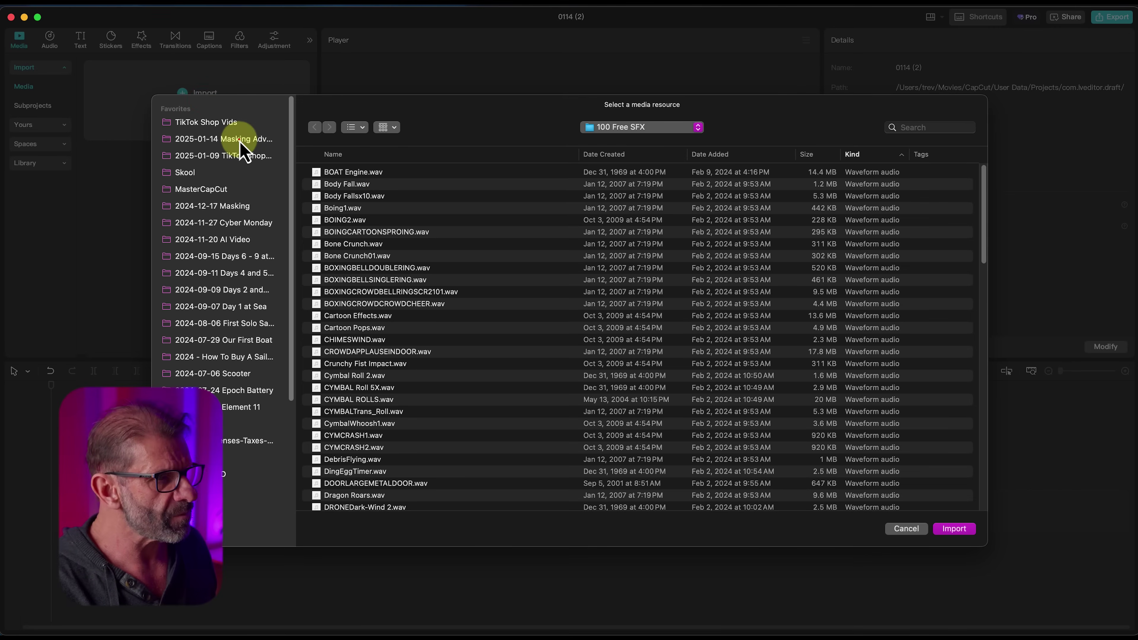
pyautogui.click(332, 184)
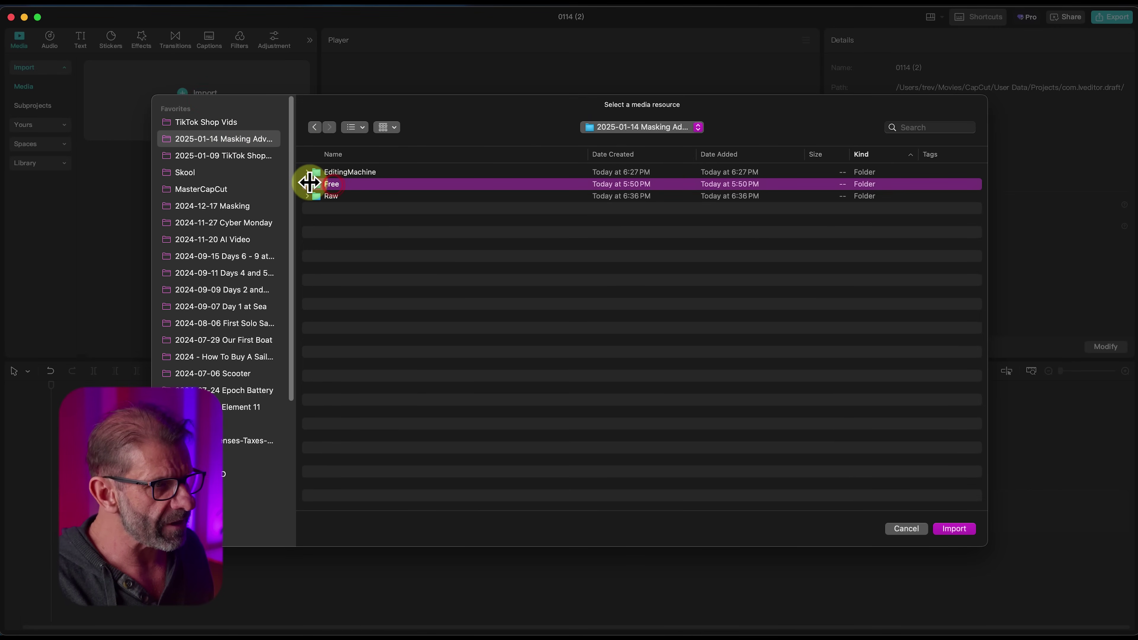
pyautogui.doubleClick(318, 184)
pyautogui.click(330, 172)
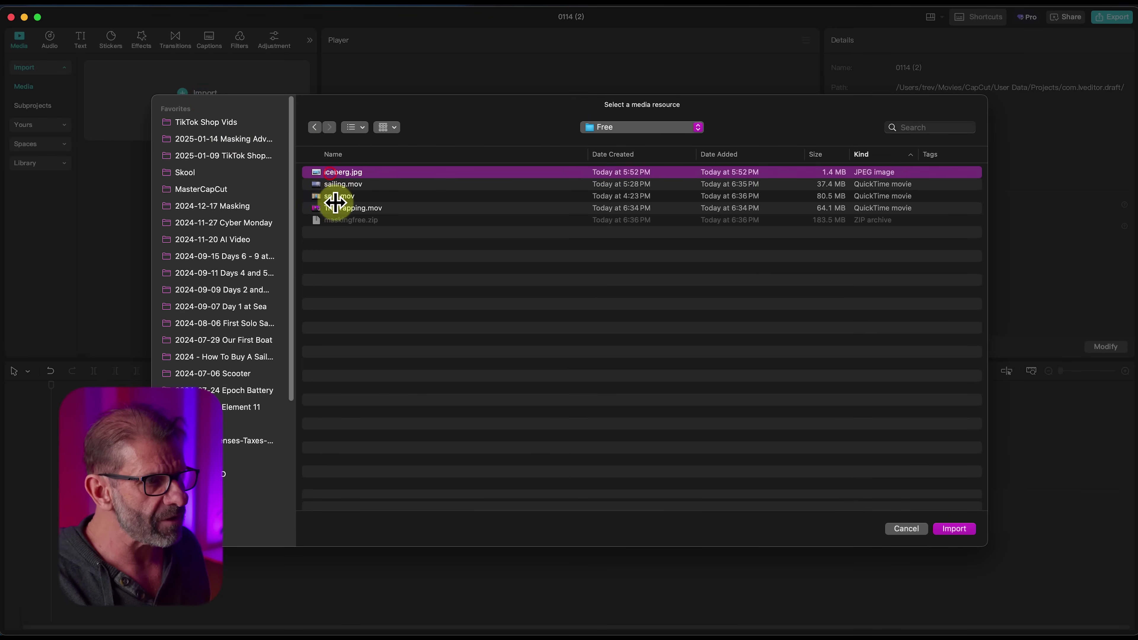
pyautogui.click(333, 208)
pyautogui.keyDown('shift'); pyautogui.click(336, 173); pyautogui.keyUp('shift')
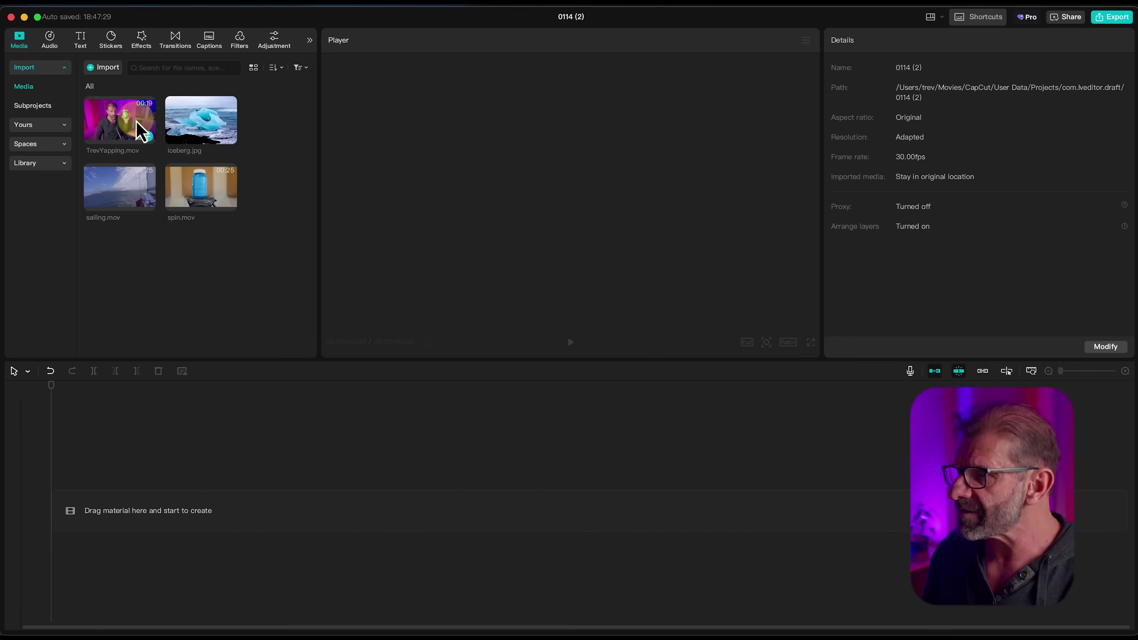
# - Stack the talking-head clip above iceberg.jpg on the timeline, with the iceberg starting at 00:00
pyautogui.moveTo(140, 127); pyautogui.dragTo(98, 493)
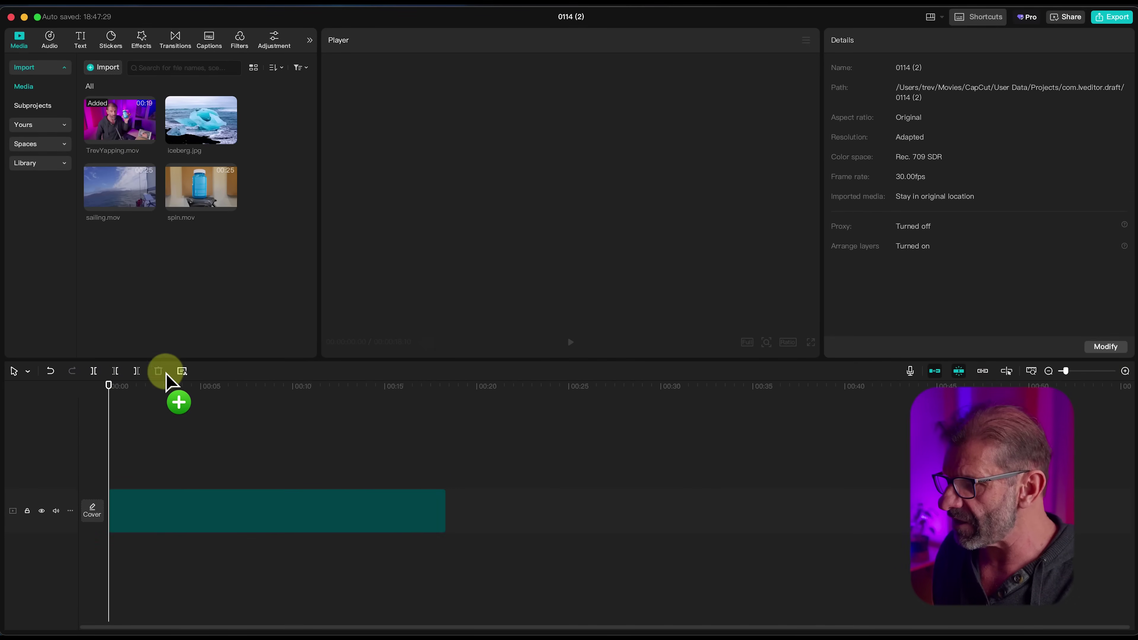
pyautogui.moveTo(232, 389); pyautogui.dragTo(259, 387)
pyautogui.moveTo(229, 146); pyautogui.dragTo(496, 465)
pyautogui.moveTo(490, 395); pyautogui.dragTo(527, 397)
pyautogui.moveTo(269, 502); pyautogui.dragTo(254, 447)
pyautogui.moveTo(560, 488); pyautogui.dragTo(196, 532)
pyautogui.click(172, 482)
# - Add a split-line mask to the talking-head clip
pyautogui.click(202, 469)
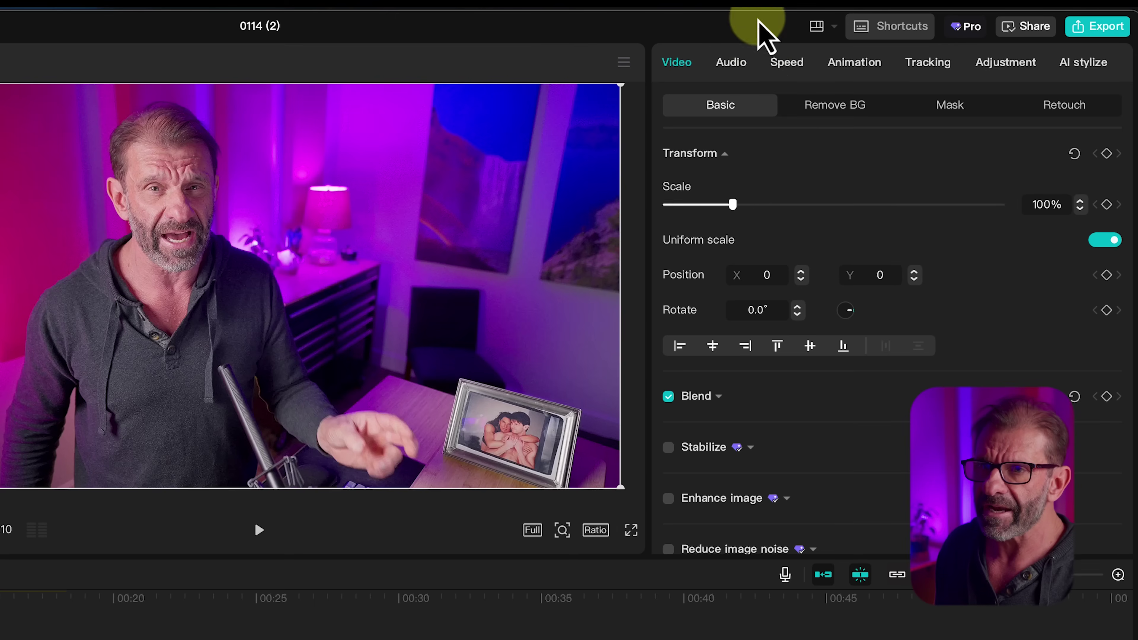
pyautogui.click(952, 107)
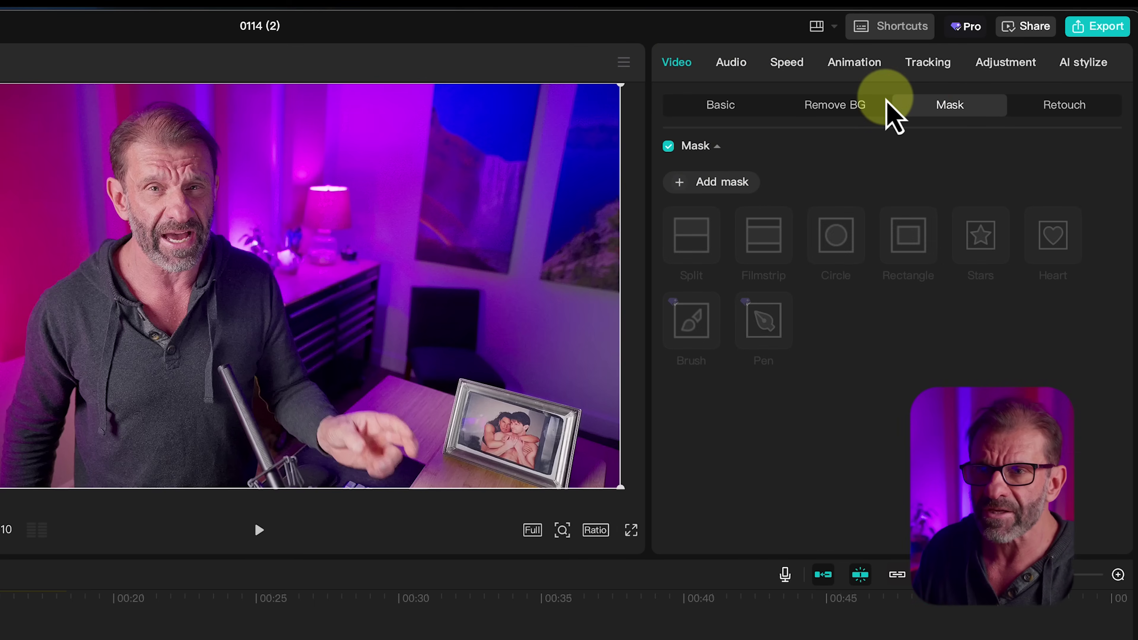
pyautogui.click(723, 183)
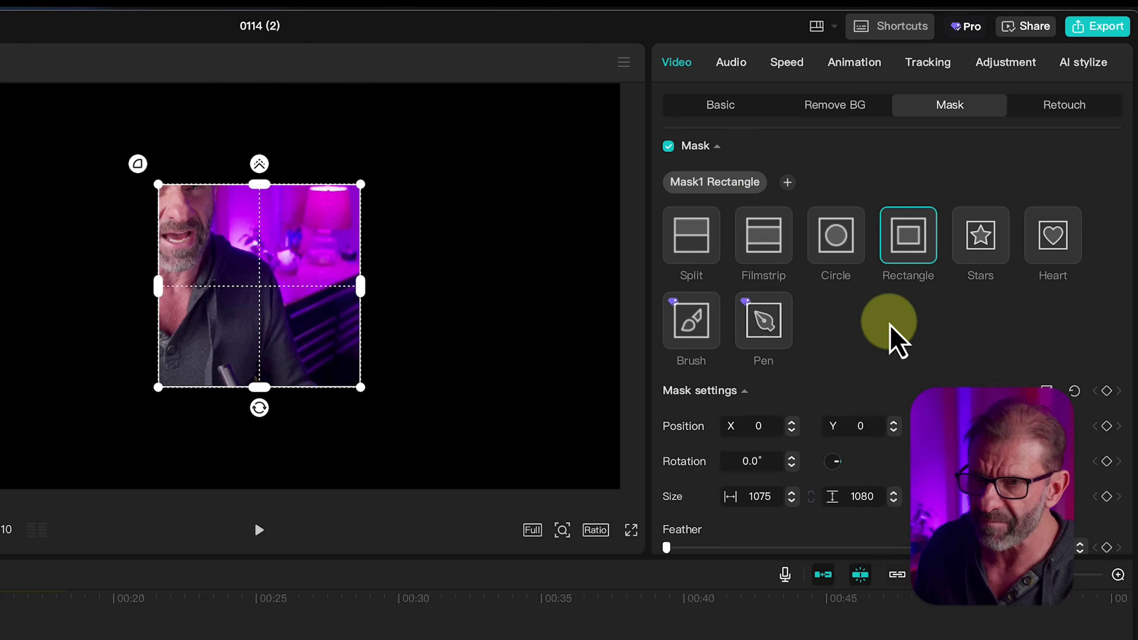
pyautogui.click(692, 242)
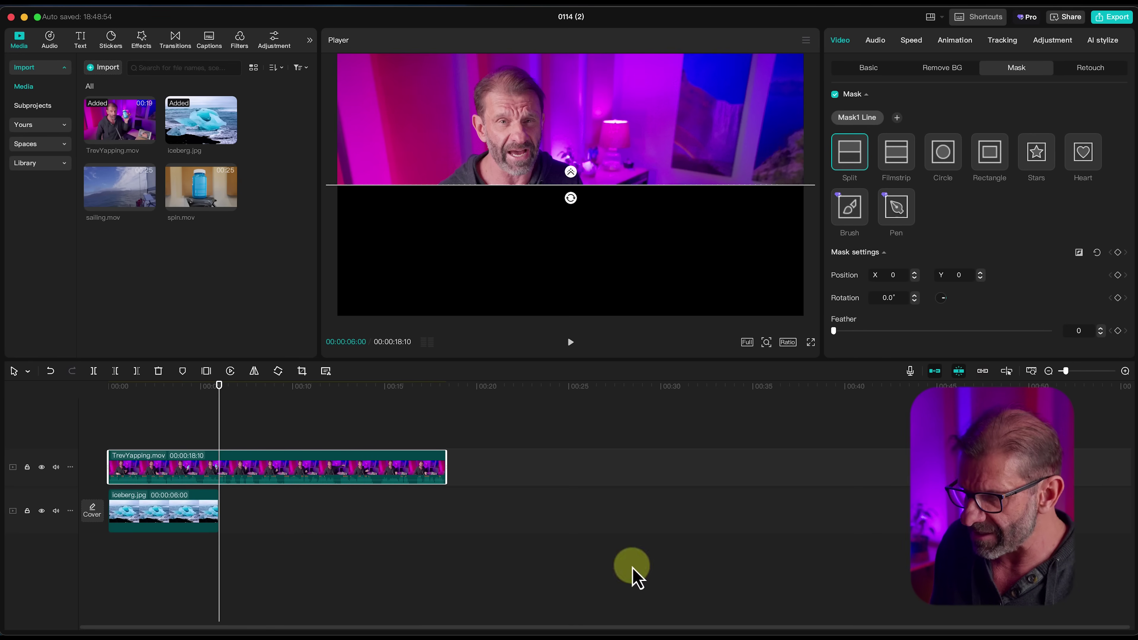
# - Rotate the split mask, then try filmstrip, circle, rectangle, star and heart masks on the talking-head clip
pyautogui.moveTo(223, 399); pyautogui.dragTo(180, 387)
pyautogui.moveTo(570, 198); pyautogui.dragTo(618, 191)
pyautogui.click(894, 152)
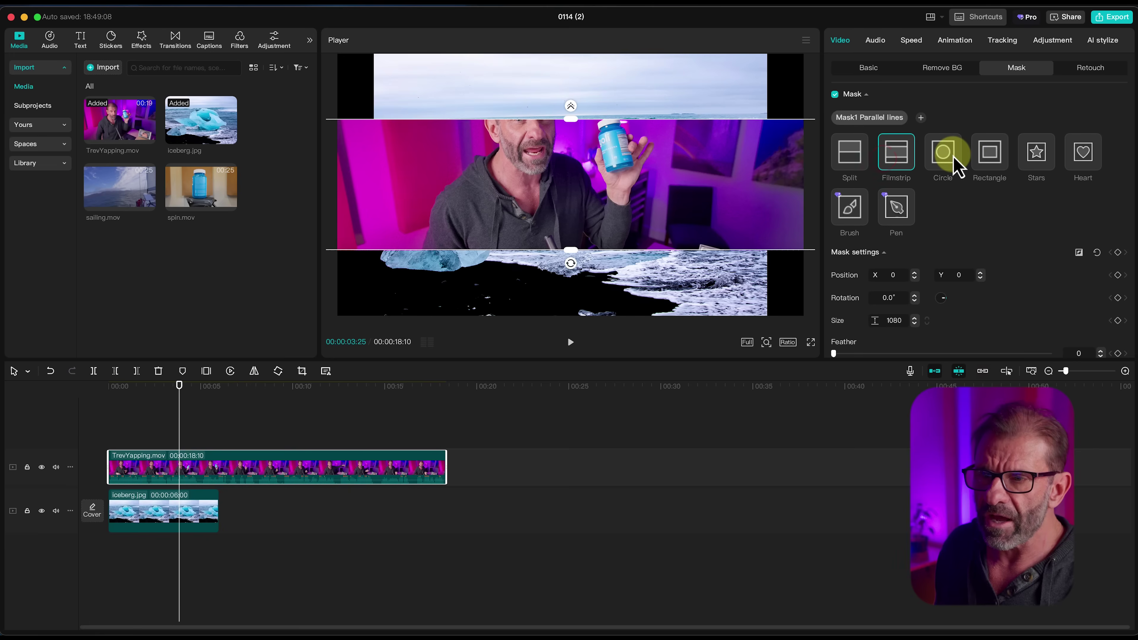
pyautogui.click(949, 155)
pyautogui.click(988, 154)
pyautogui.click(1040, 155)
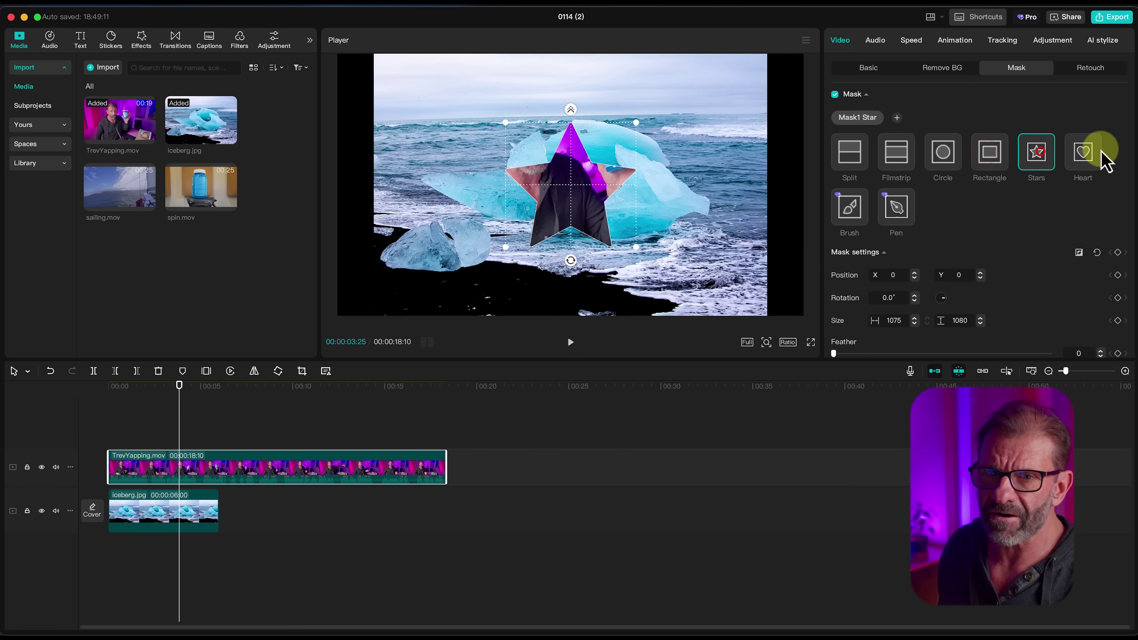
pyautogui.click(1086, 154)
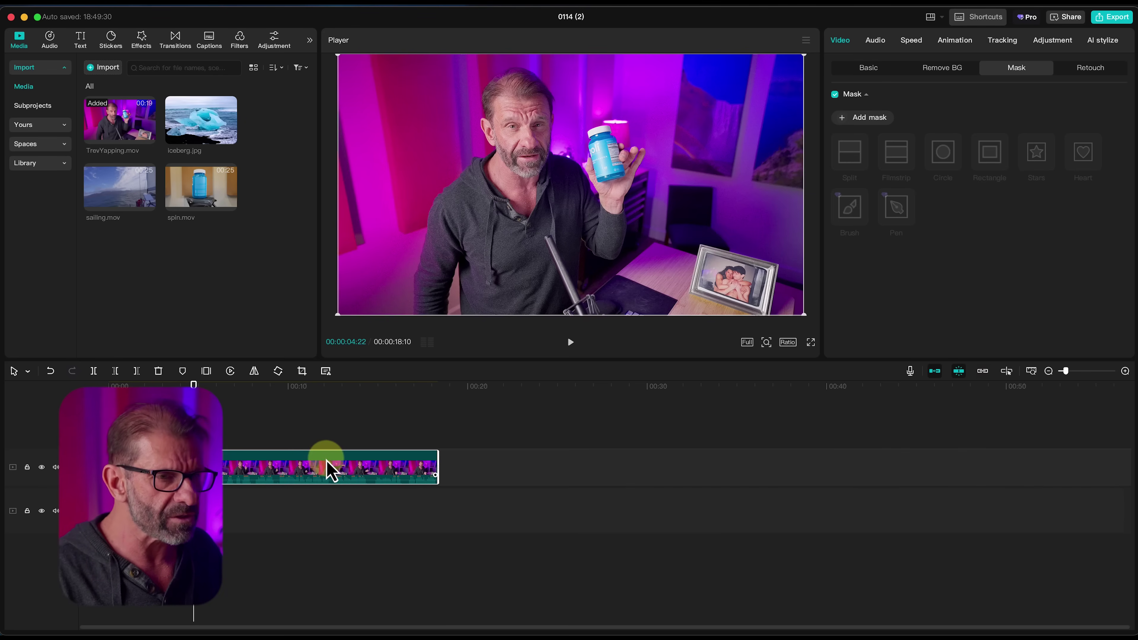
# - Split the talking-head clip at 00:00:11:28 and give the second part a pen mask
pyautogui.moveTo(197, 384); pyautogui.dragTo(323, 405)
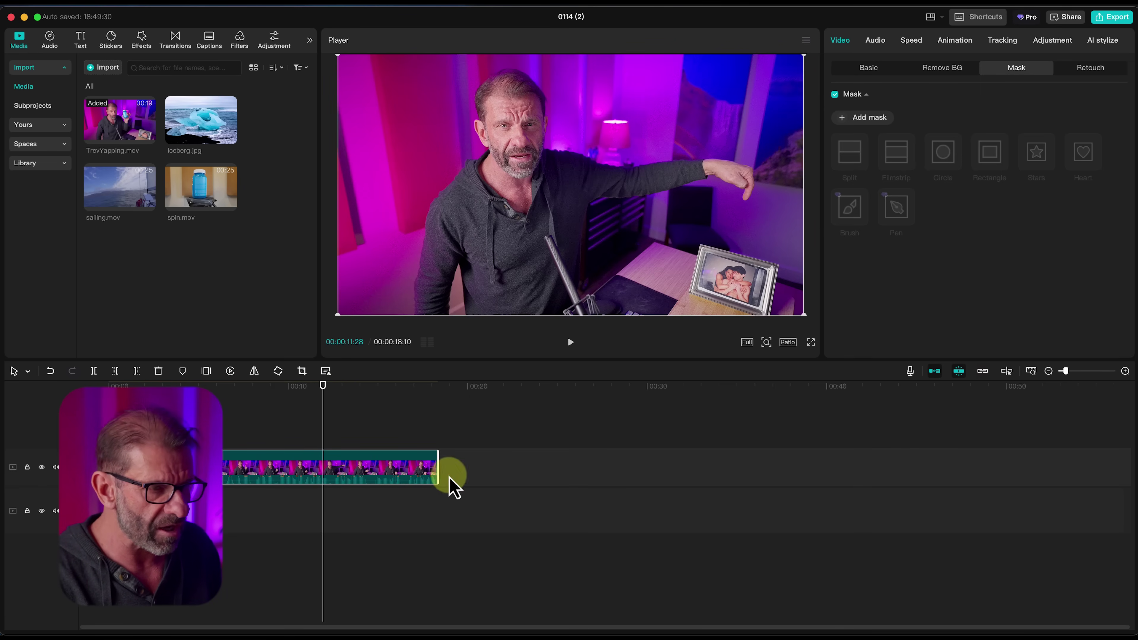
pyautogui.press('super+shift+z')
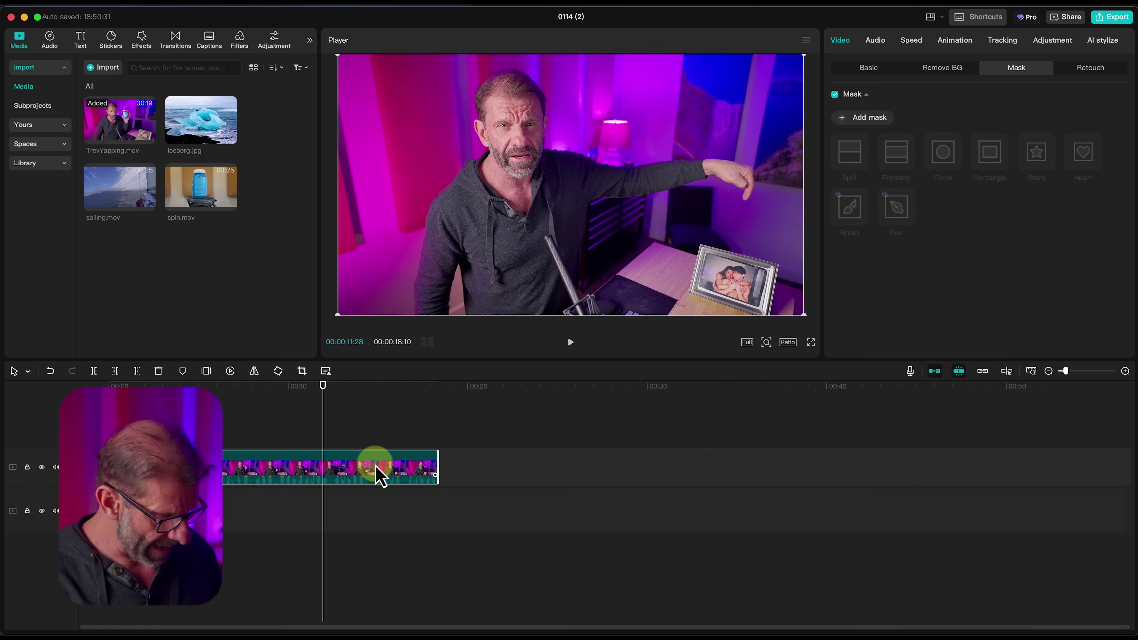
pyautogui.press('super+b')
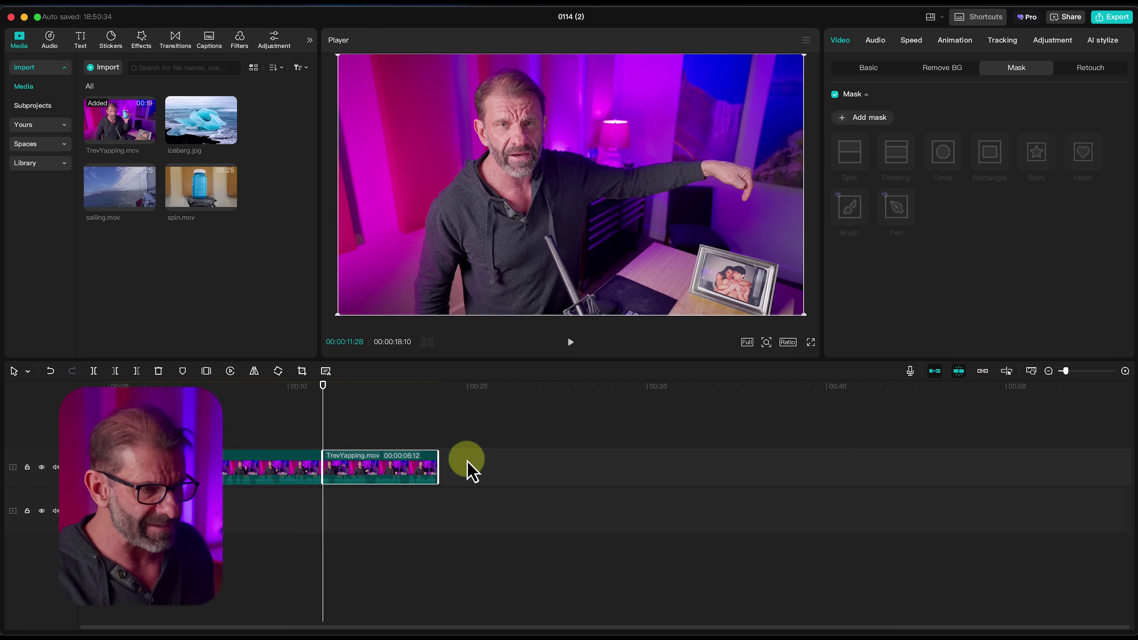
pyautogui.hotkey('shift', 'z')
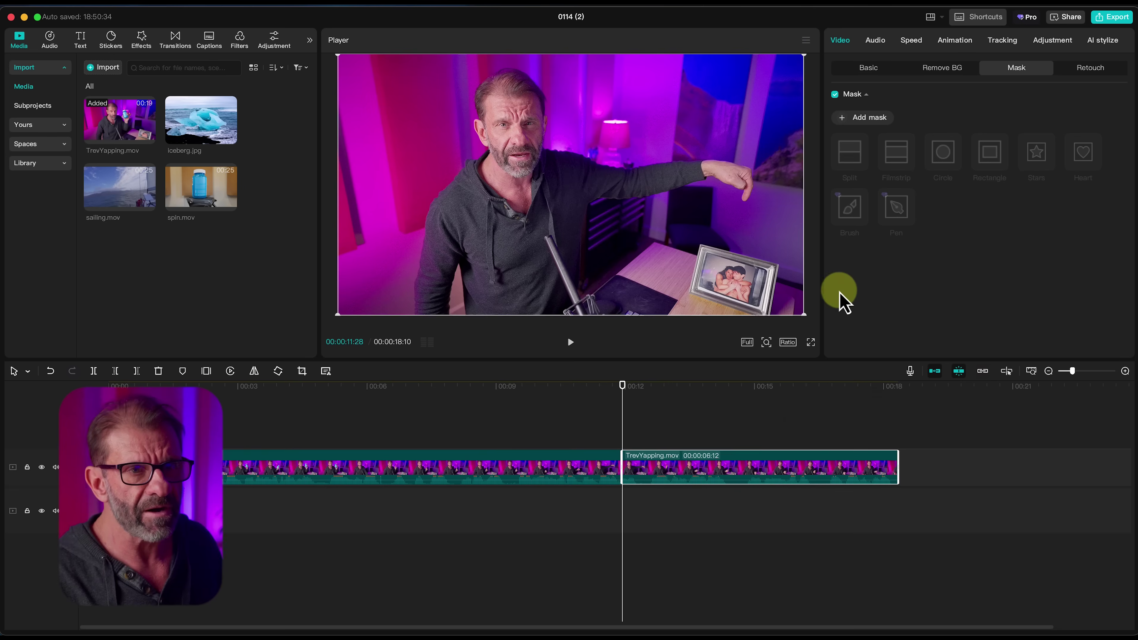
pyautogui.click(880, 132)
pyautogui.click(897, 208)
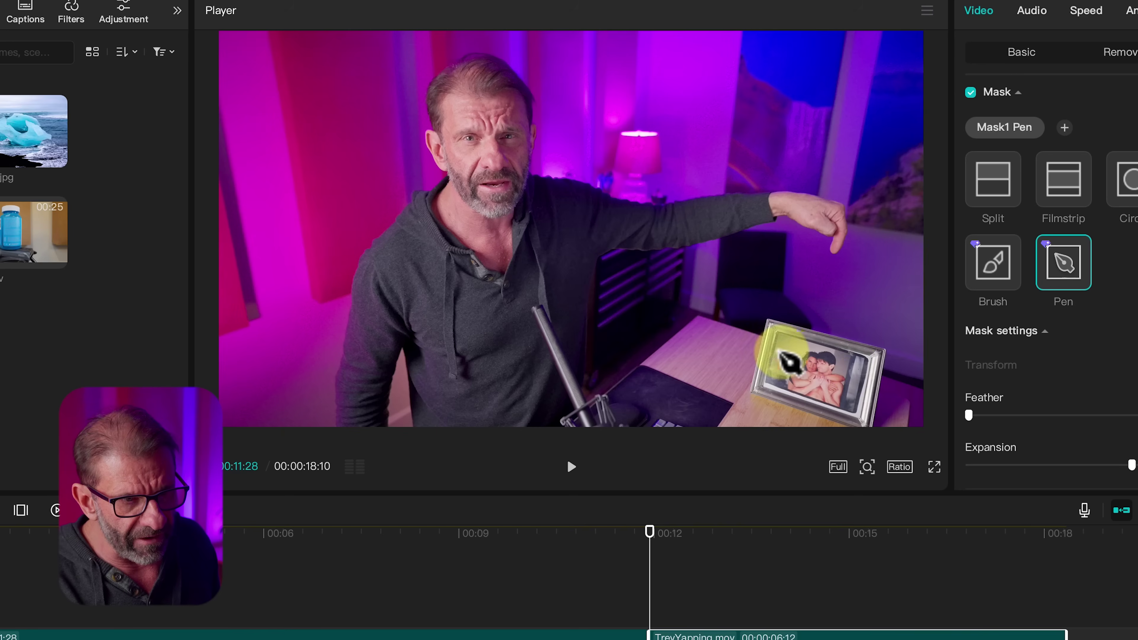
# - Zoom the preview in and pan the view onto the desk photo frame
pyautogui.click(869, 470)
pyautogui.moveTo(837, 496); pyautogui.dragTo(889, 497)
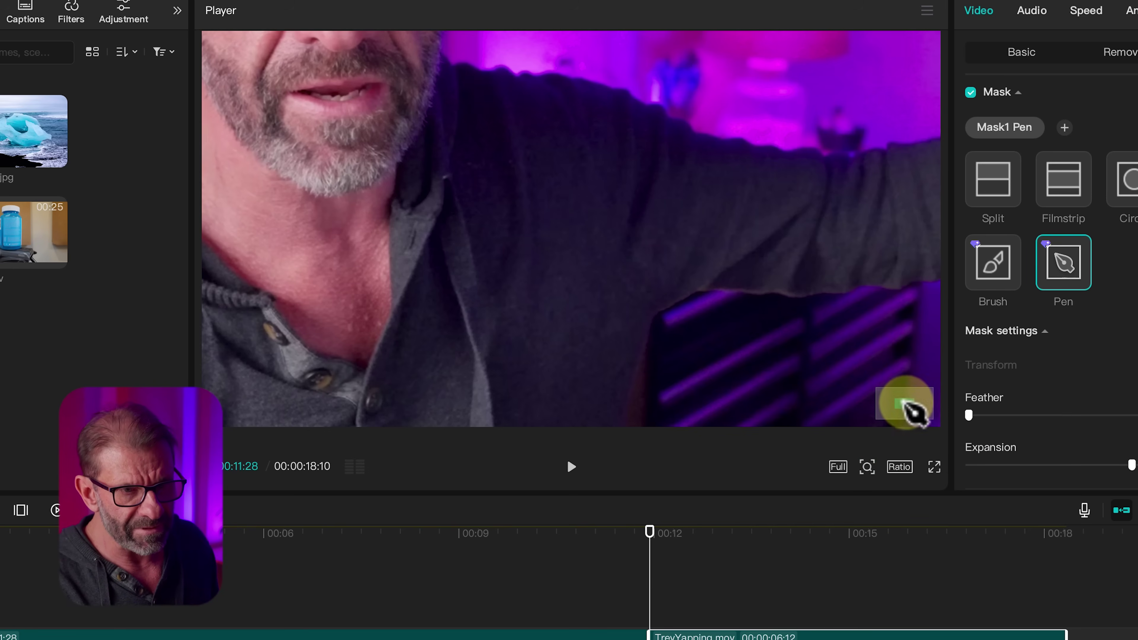
pyautogui.click(1015, 56)
pyautogui.moveTo(914, 420); pyautogui.dragTo(935, 428)
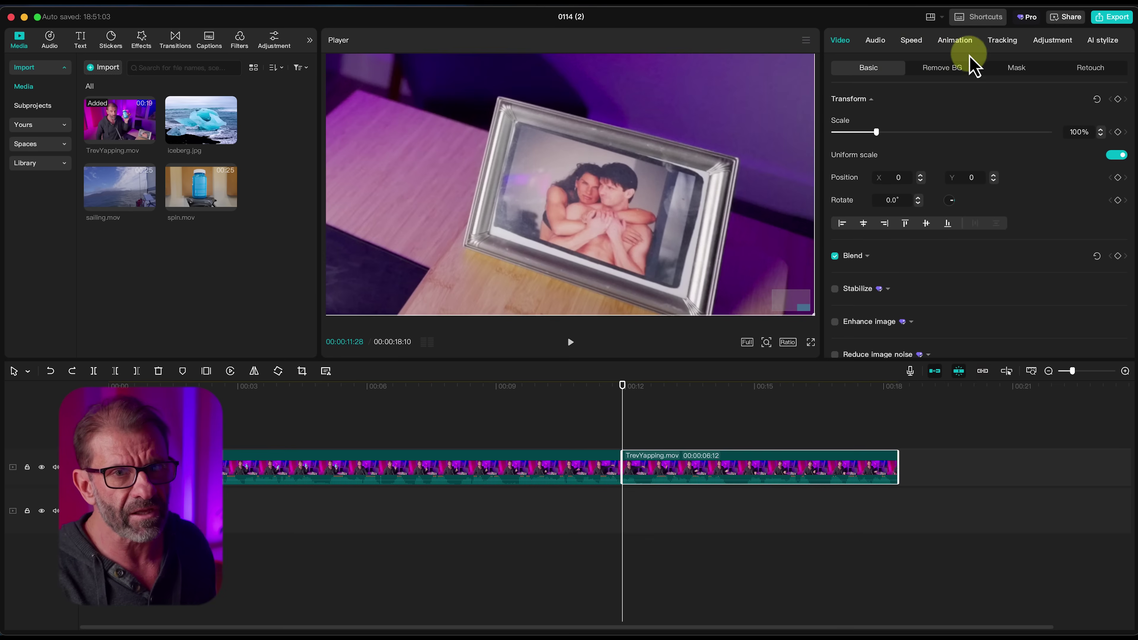
# - Trace a four-corner pen mask around the framed photo and invert it so the picture area goes black
pyautogui.click(1033, 66)
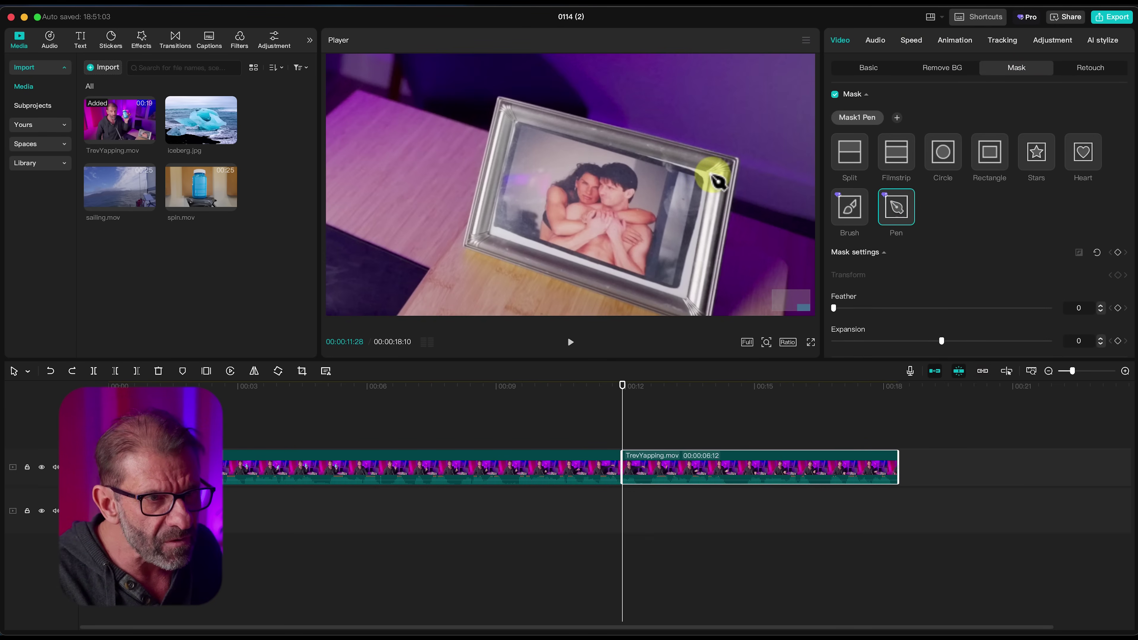
pyautogui.click(713, 172)
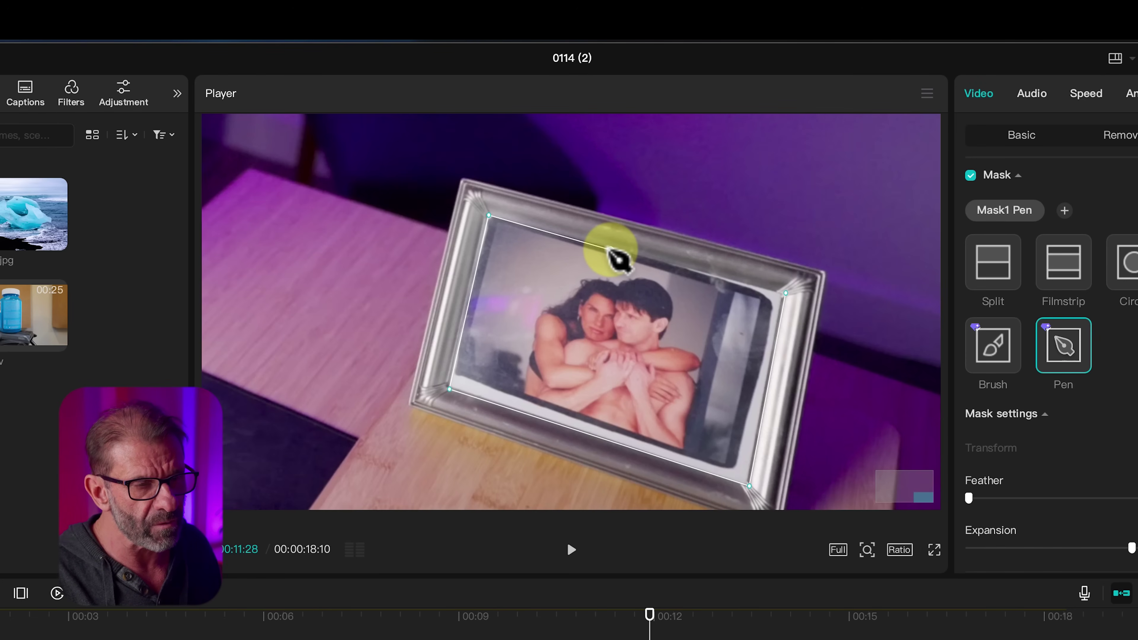
pyautogui.click(606, 335)
pyautogui.click(513, 339)
pyautogui.click(544, 255)
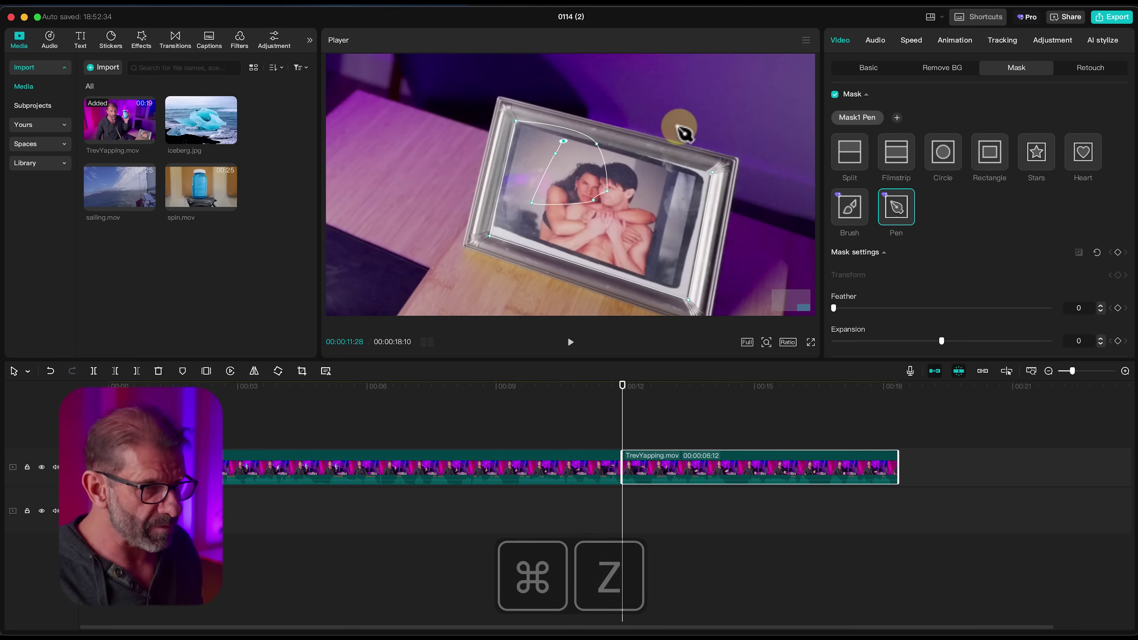
pyautogui.press('super+z')
pyautogui.press('super+z')
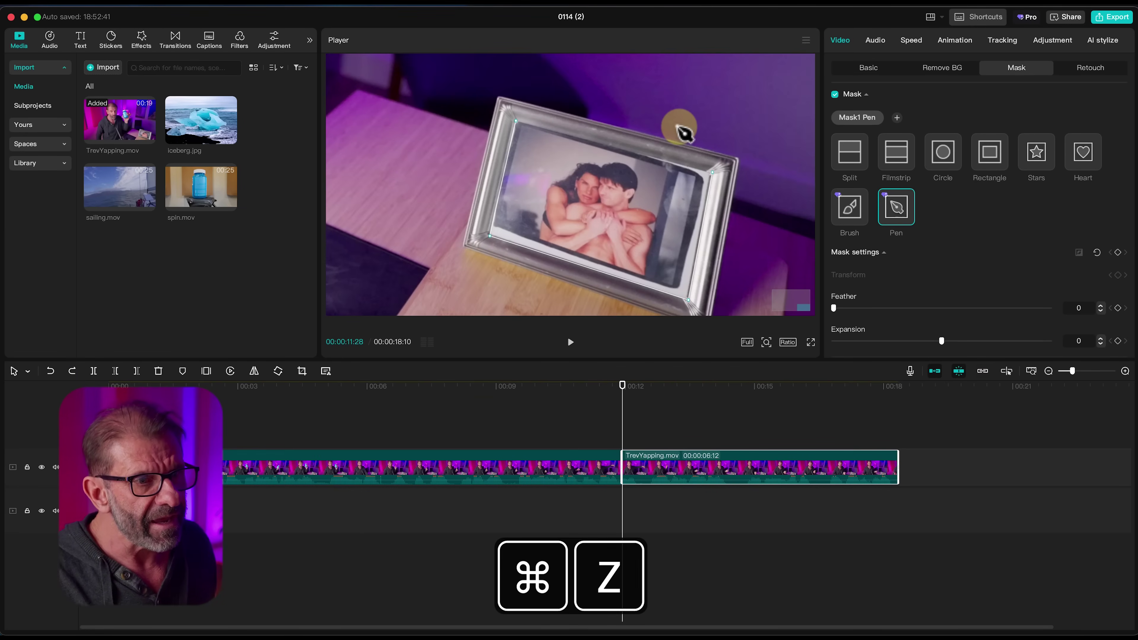
pyautogui.click(713, 173)
pyautogui.click(621, 146)
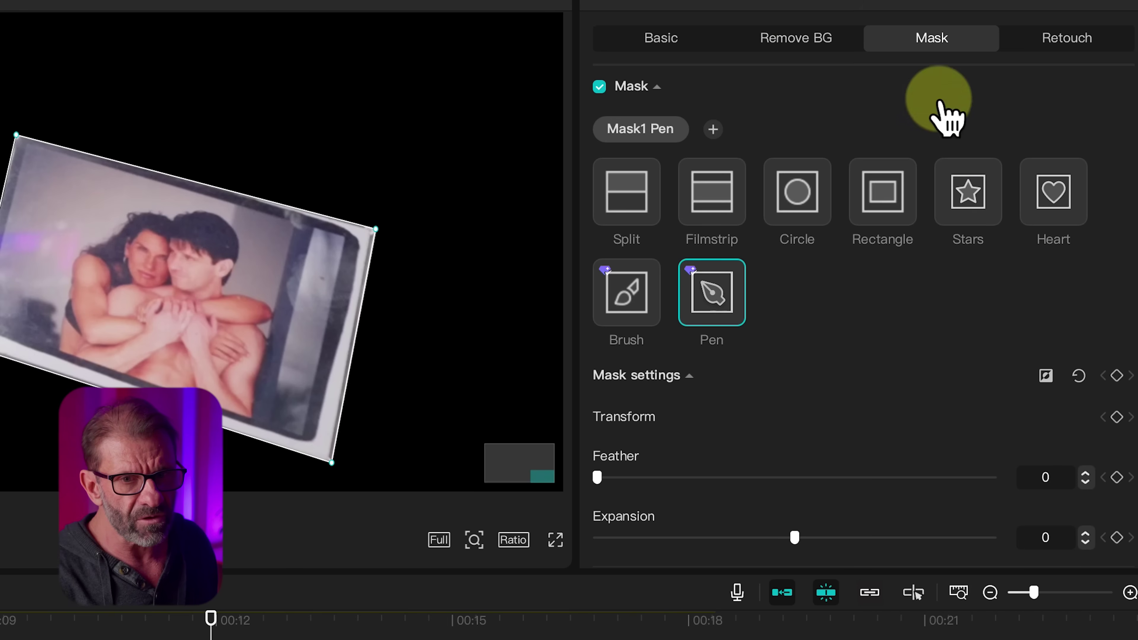
pyautogui.click(1047, 376)
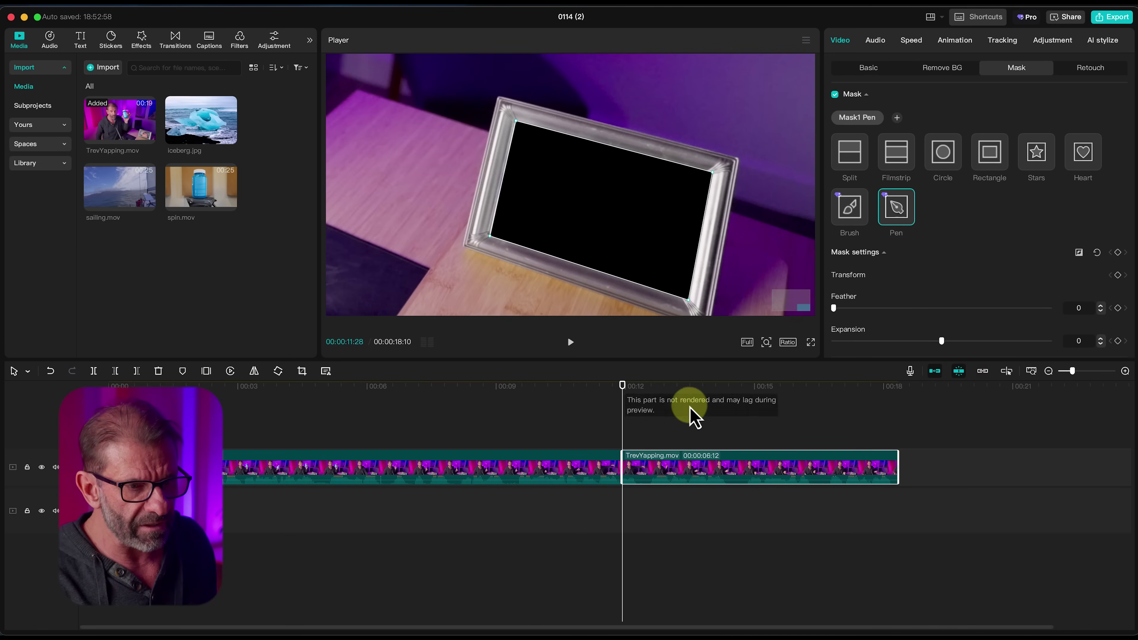
# - Put iceberg.jpg on track 2 with main-track magnet off, starting under the split second part
pyautogui.click(683, 421)
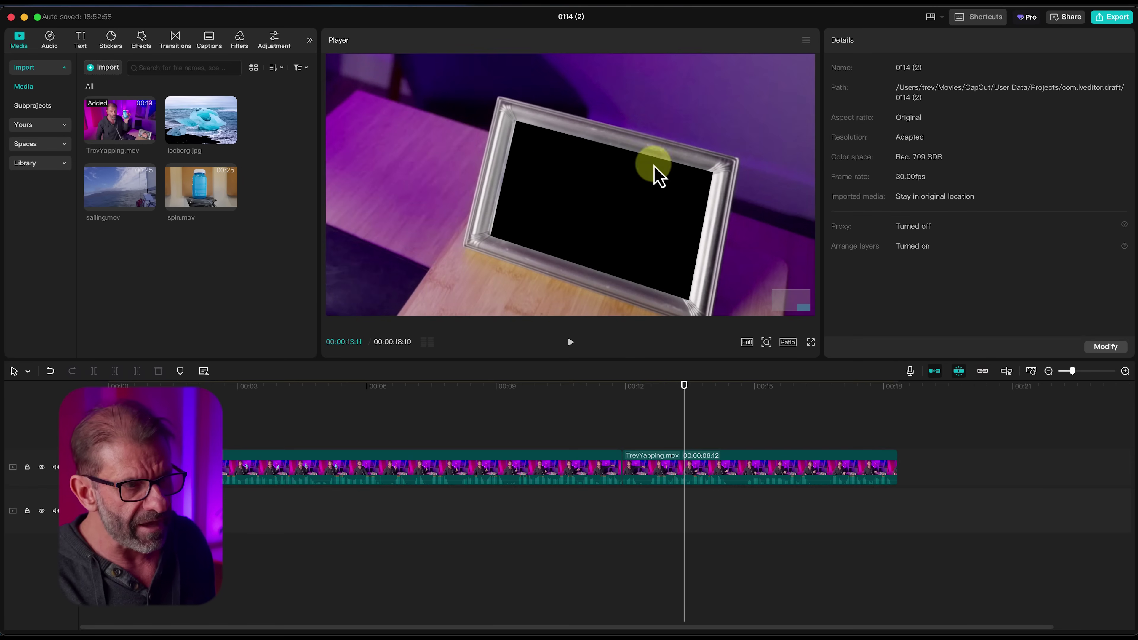
pyautogui.press('super+z')
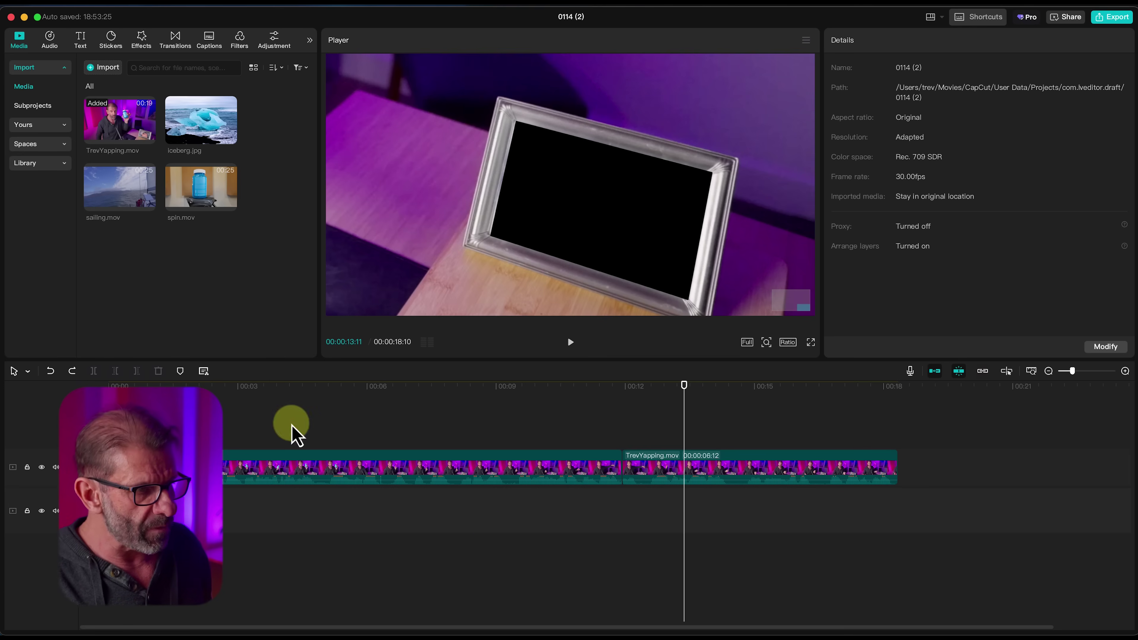
pyautogui.moveTo(220, 119); pyautogui.dragTo(641, 521)
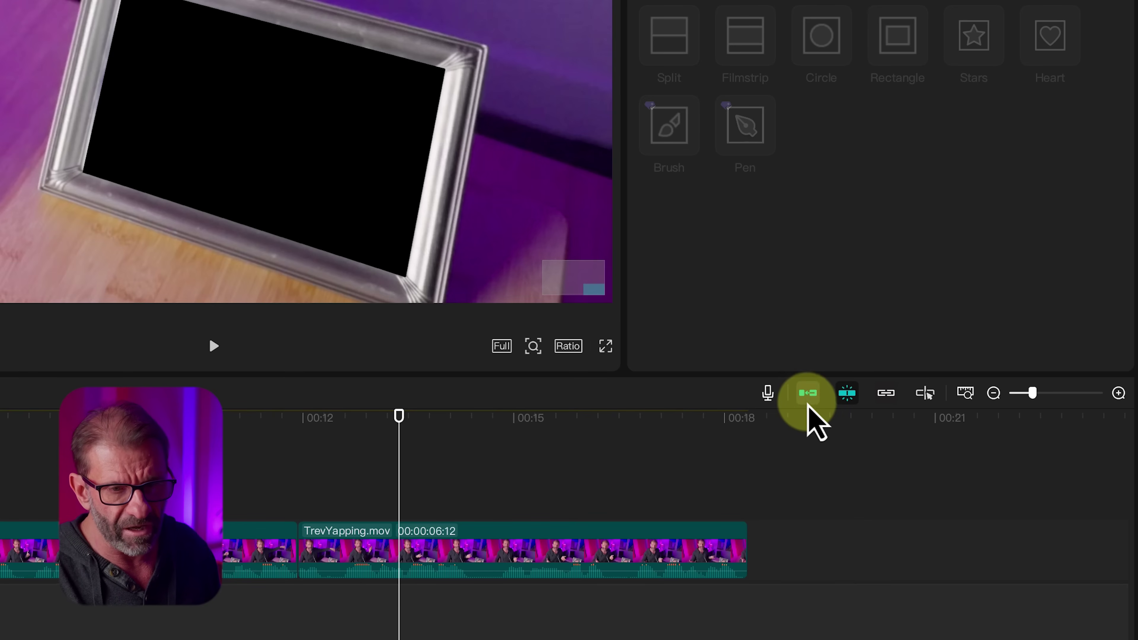
pyautogui.click(808, 401)
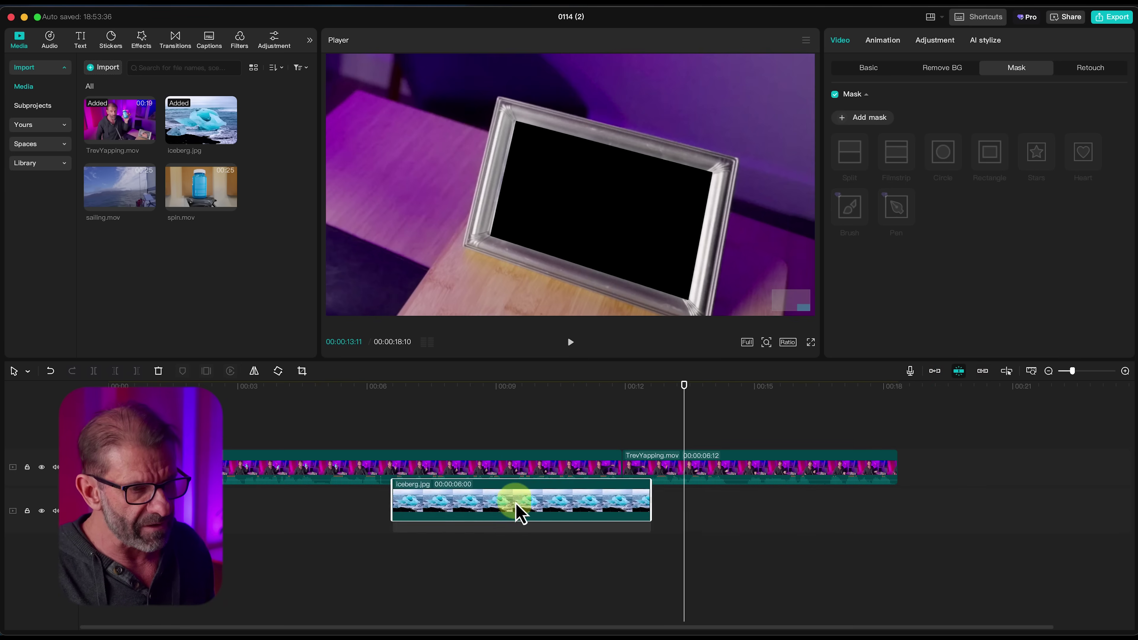
pyautogui.moveTo(517, 504); pyautogui.dragTo(717, 515)
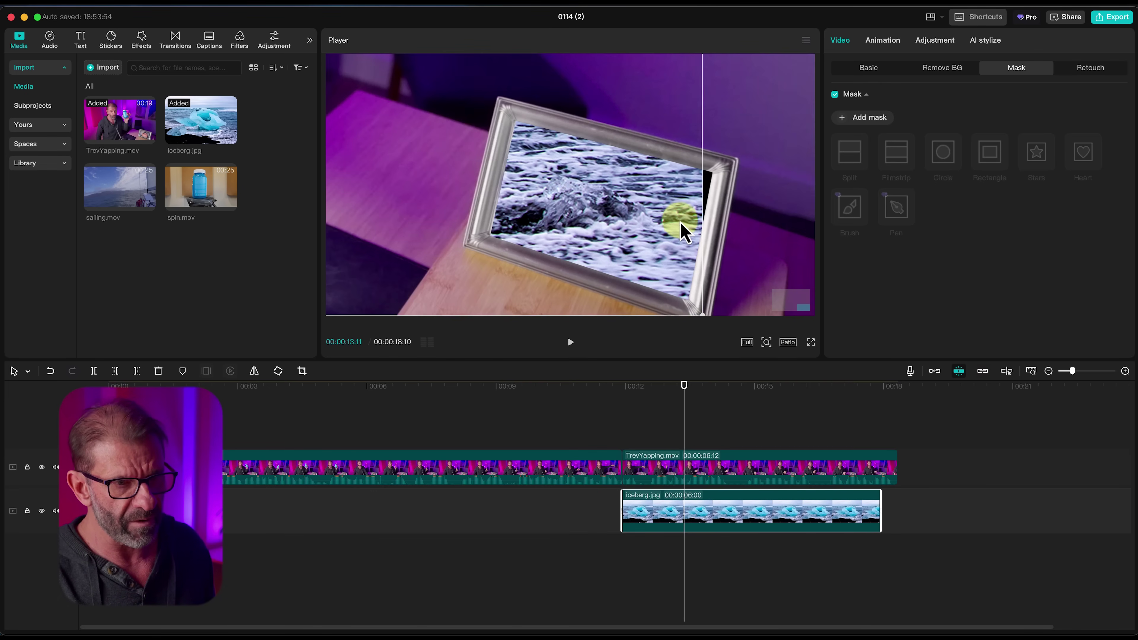
# - Shrink, move and tilt the iceberg's rectangle mask about 13.5° into the desk frame, then play it back
pyautogui.click(766, 343)
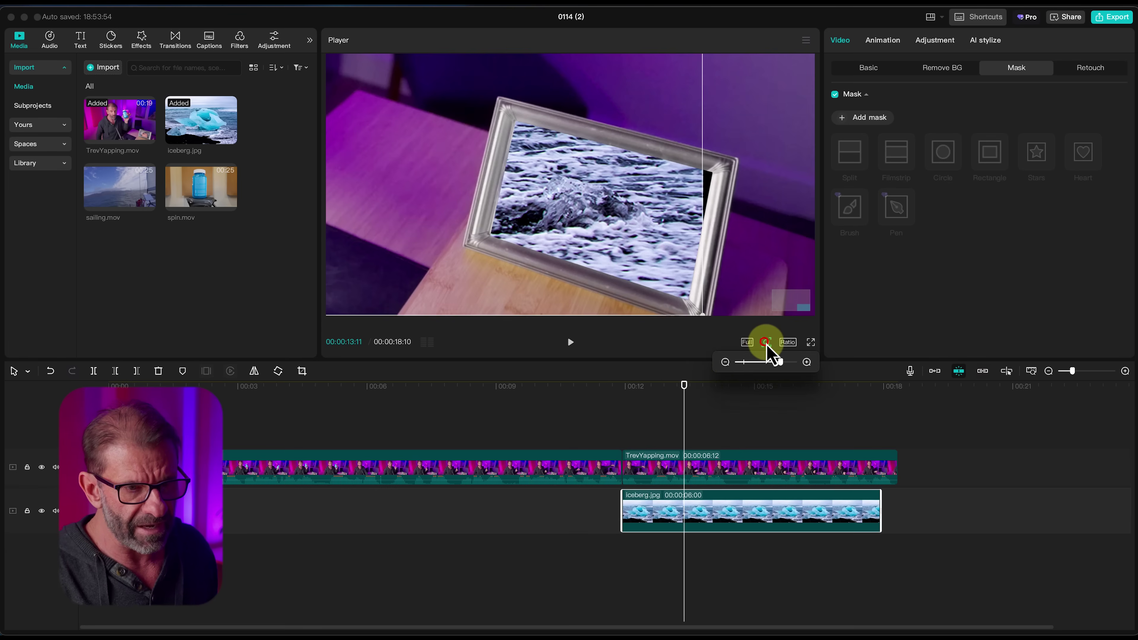
pyautogui.click(744, 362)
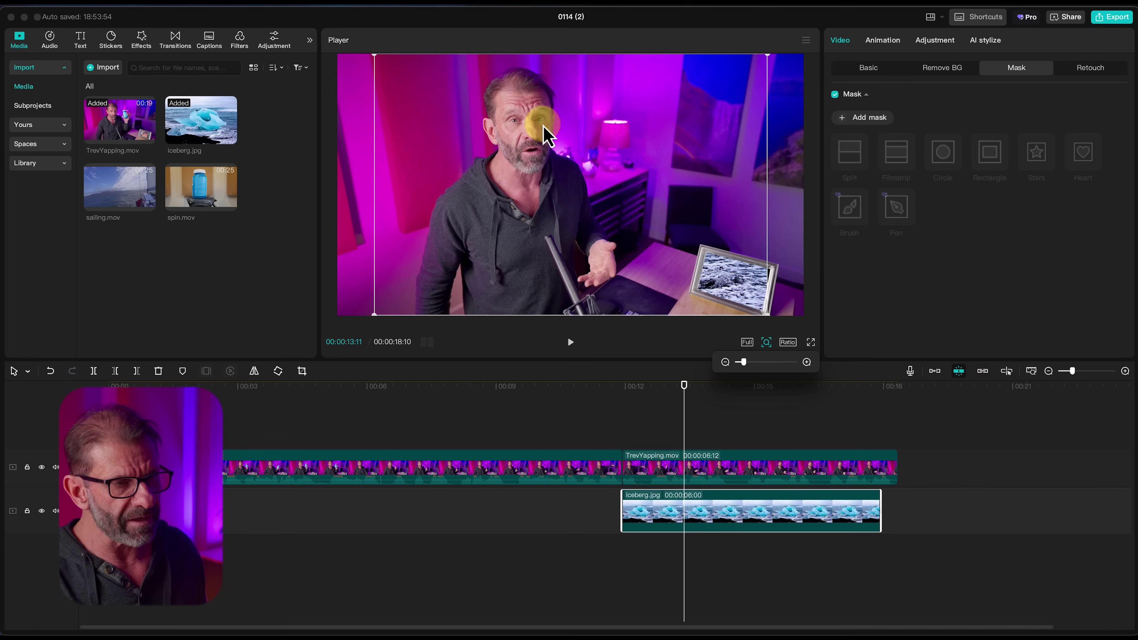
pyautogui.moveTo(613, 174); pyautogui.dragTo(551, 136)
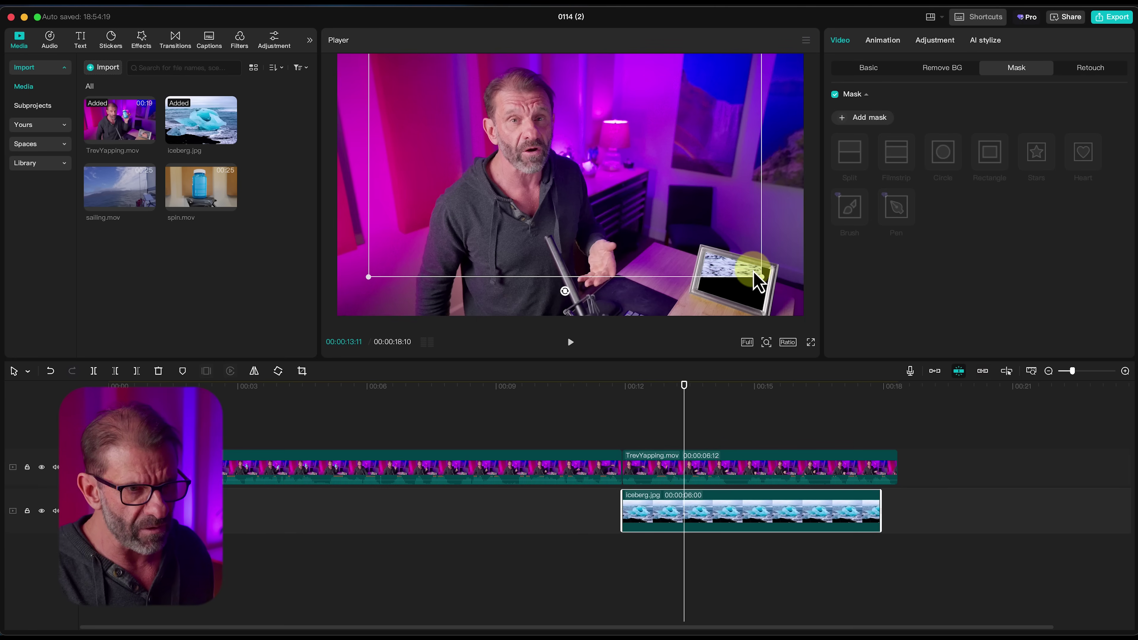
pyautogui.moveTo(762, 278); pyautogui.dragTo(694, 295)
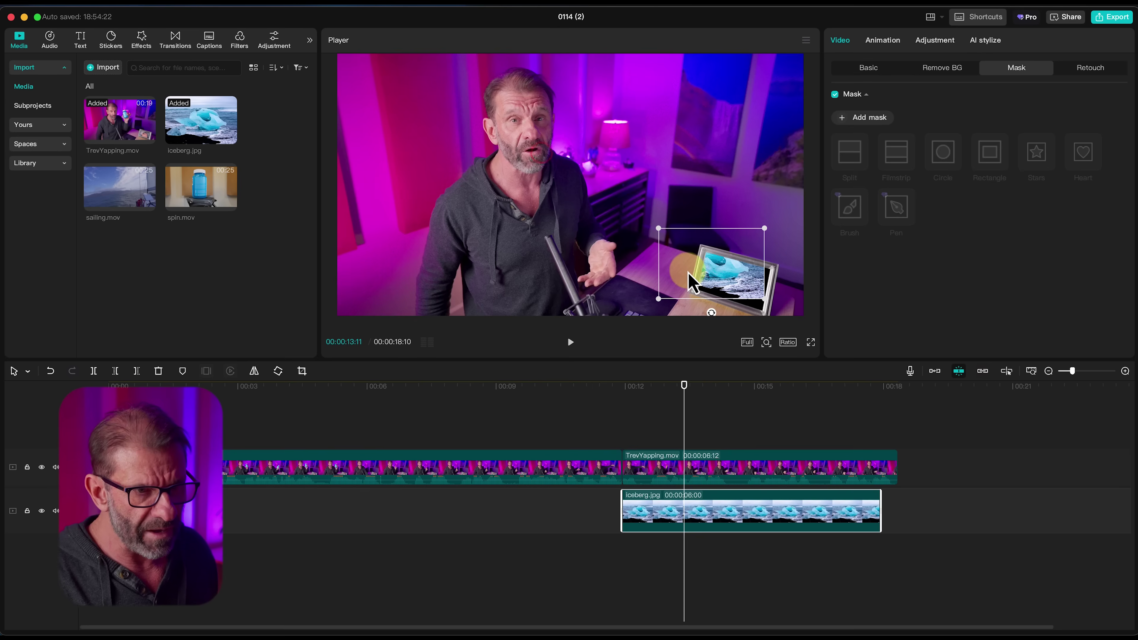
pyautogui.moveTo(777, 227); pyautogui.dragTo(781, 260)
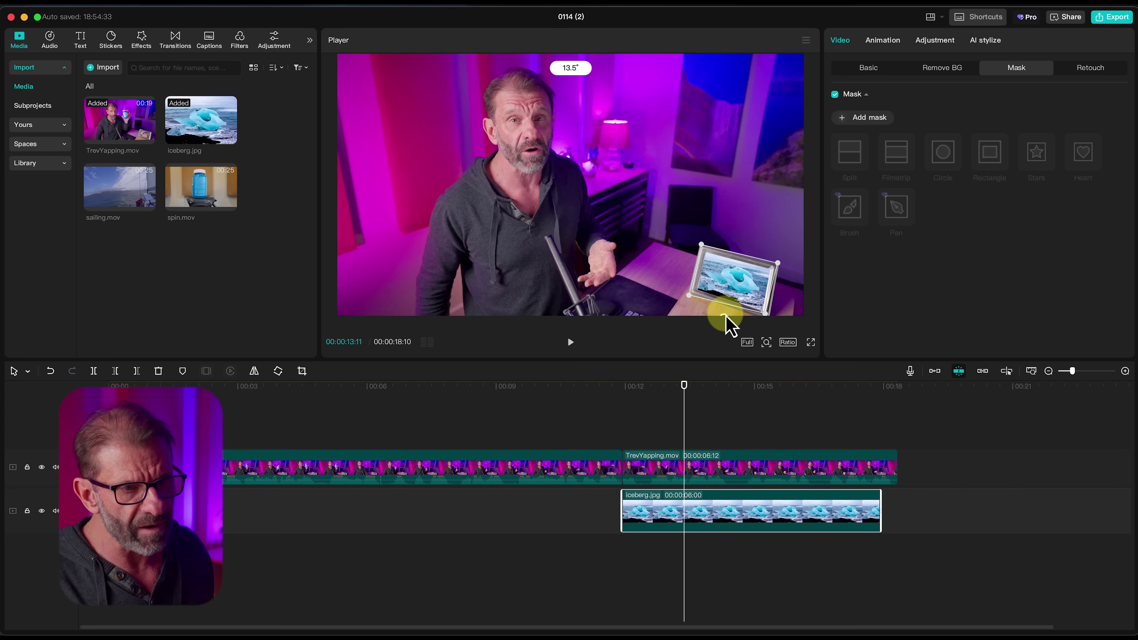
pyautogui.moveTo(726, 326); pyautogui.dragTo(725, 324)
pyautogui.moveTo(701, 406); pyautogui.dragTo(604, 414)
pyautogui.press('space')
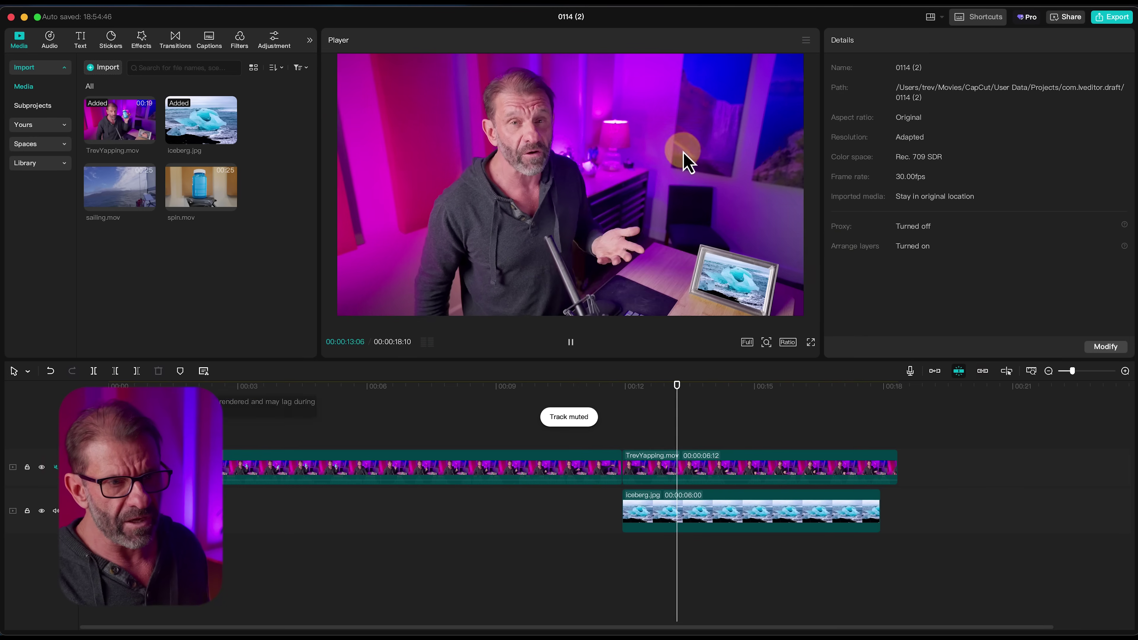
pyautogui.press('space')
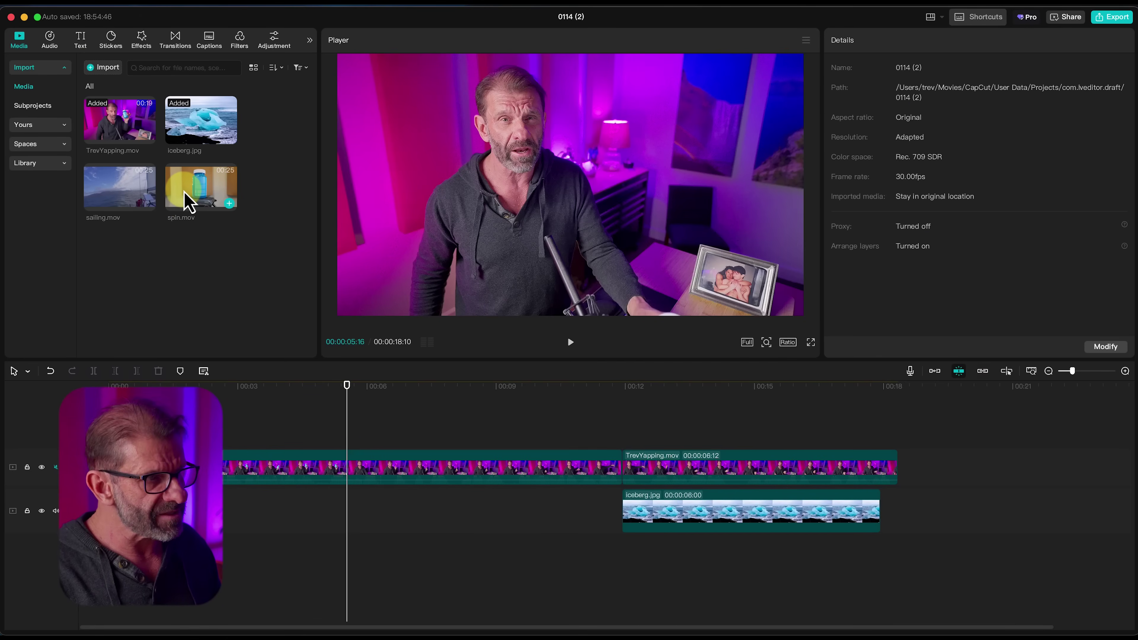
# - Append spin.mov after the talking-head clip on the main track and scrub through the bottle turning
pyautogui.moveTo(197, 206); pyautogui.dragTo(927, 469)
pyautogui.click(923, 400)
pyautogui.hotkey('shift', 'z')
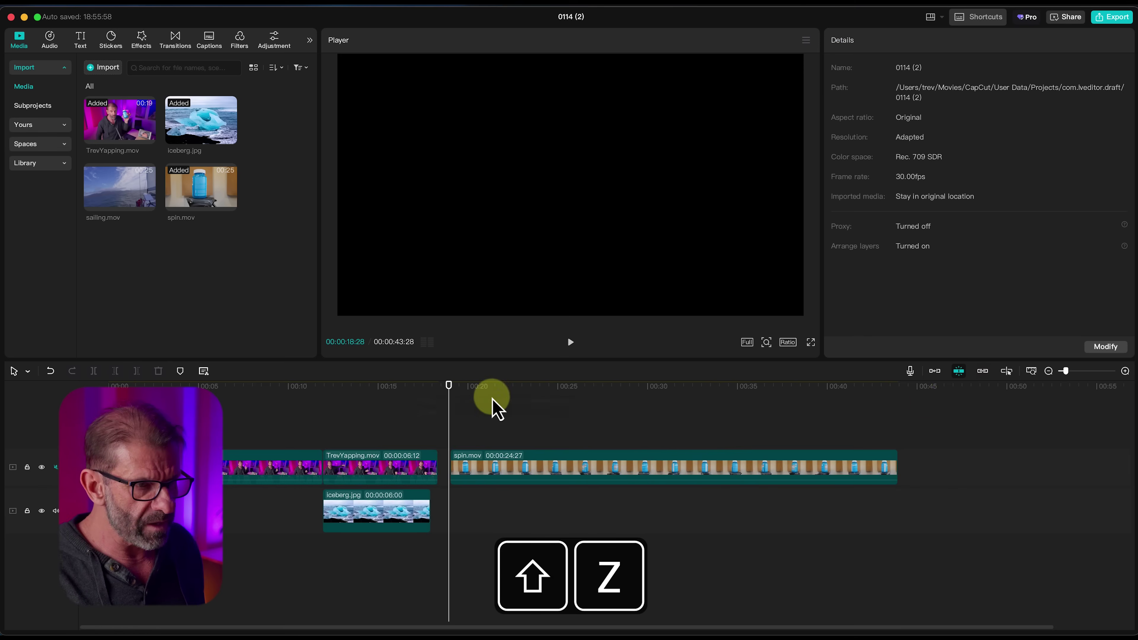
pyautogui.click(490, 394)
pyautogui.click(465, 400)
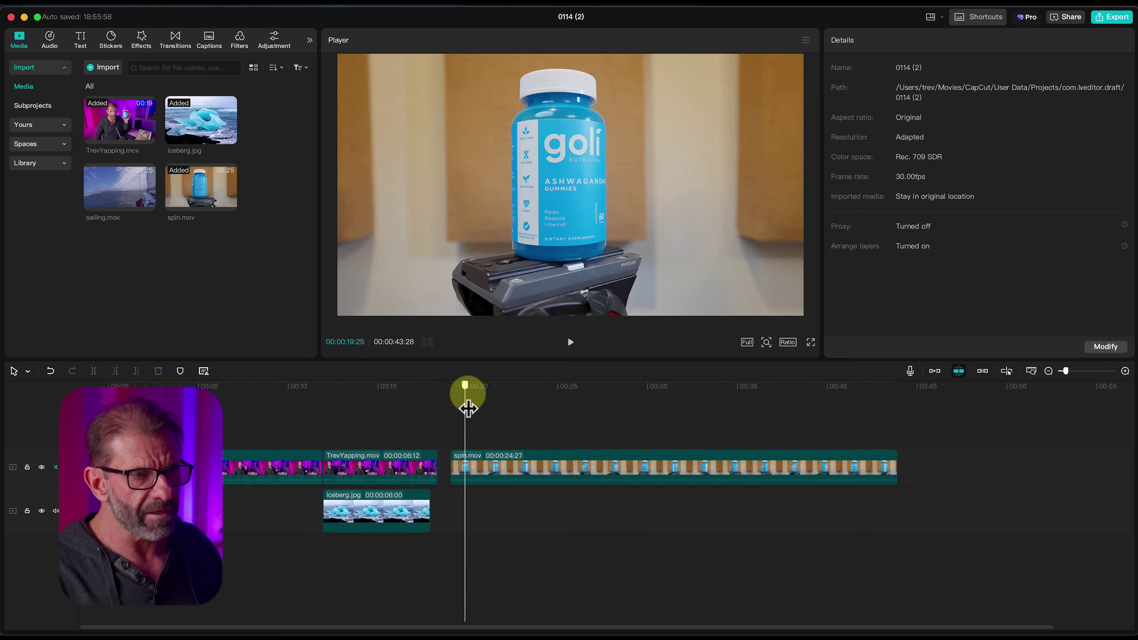
pyautogui.moveTo(583, 417); pyautogui.dragTo(773, 408)
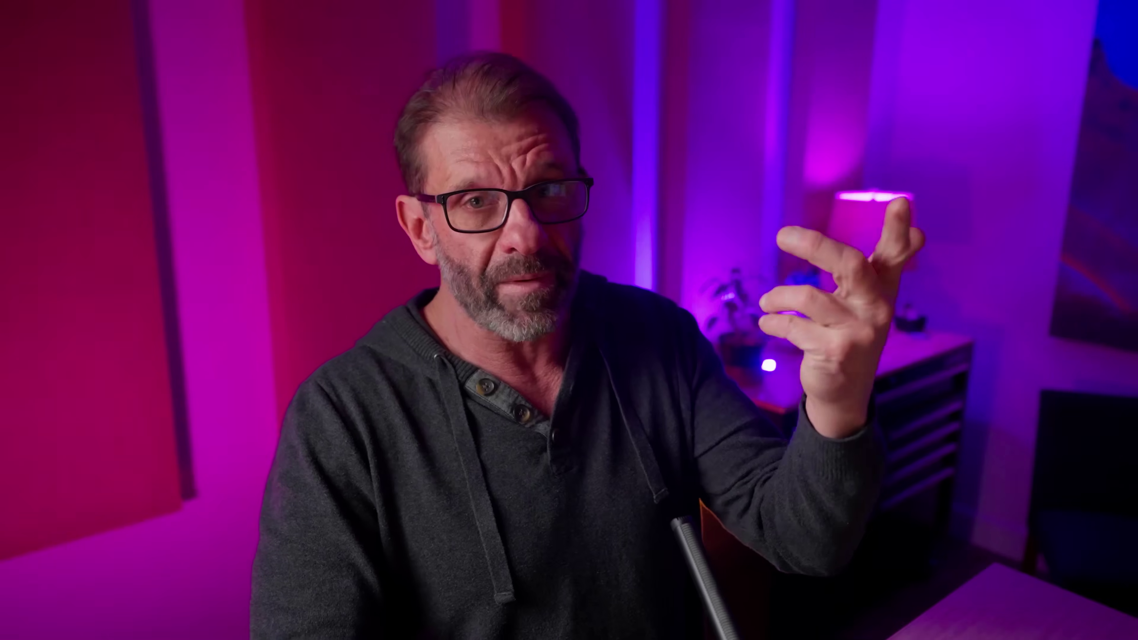
pyautogui.click(649, 467)
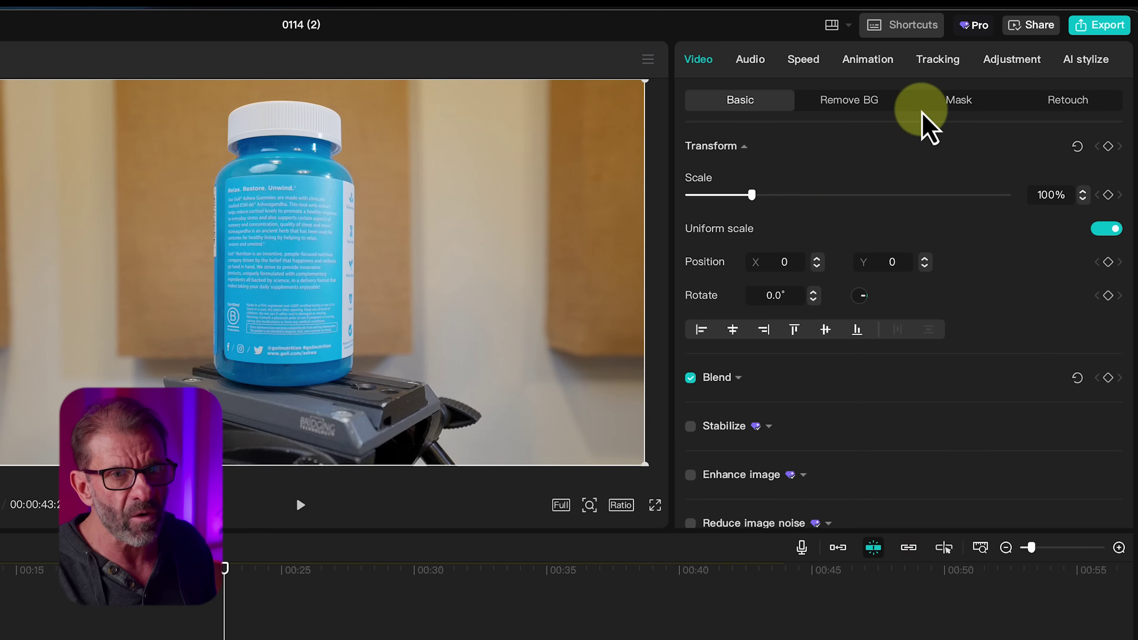
# - Add a brush cutout mask to spin.mov, reduce the brush size, and paint over the bottle
pyautogui.click(1008, 68)
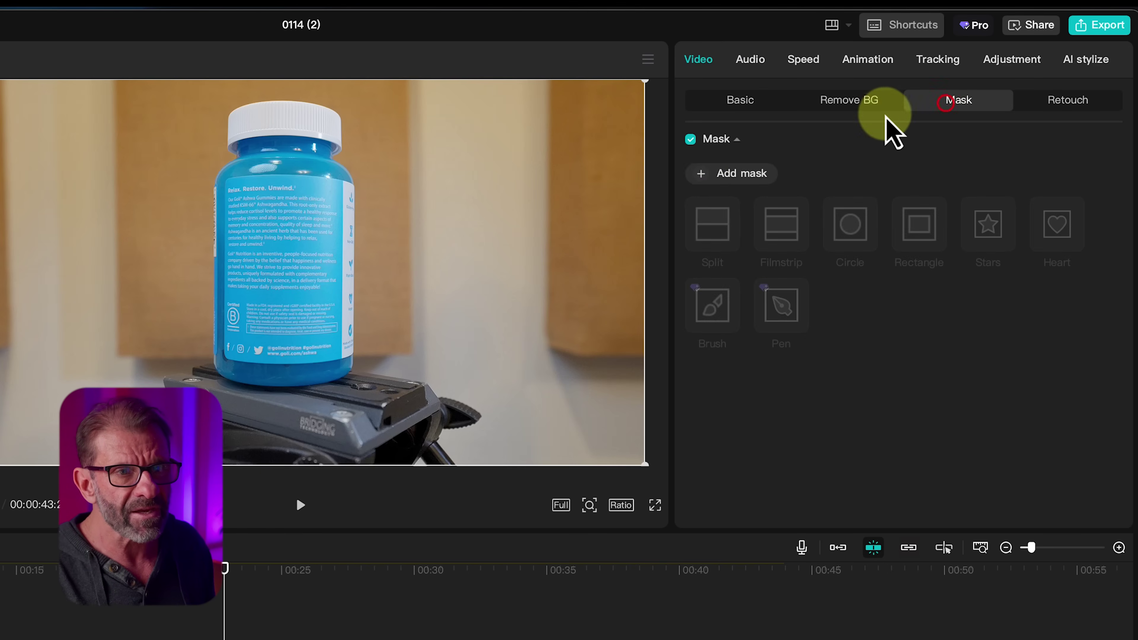
pyautogui.click(717, 174)
pyautogui.click(712, 306)
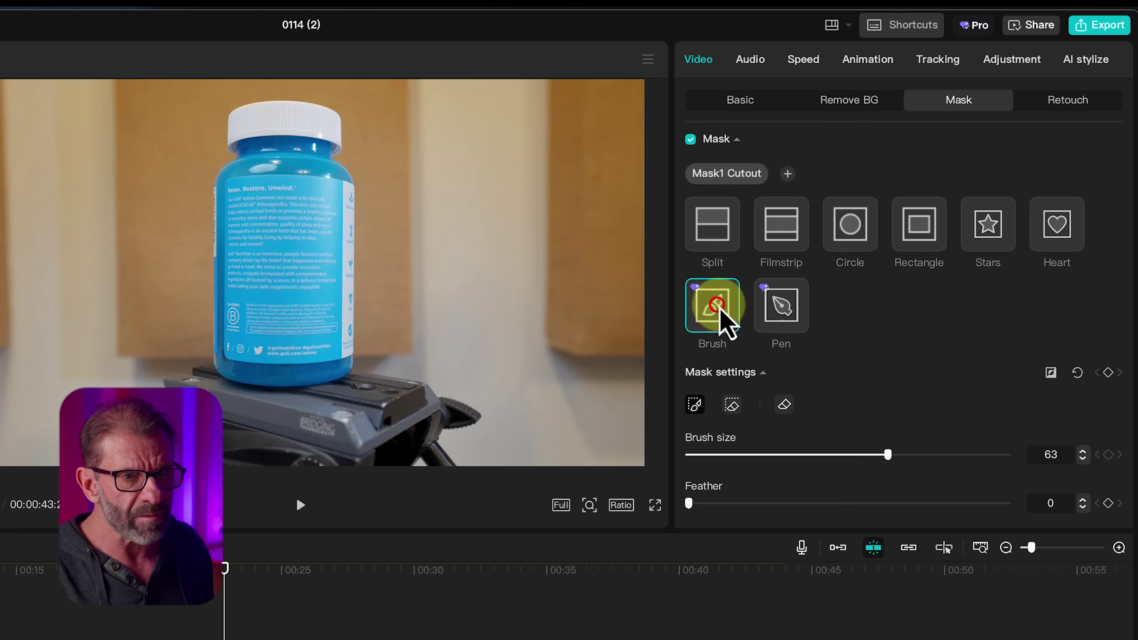
pyautogui.moveTo(771, 456)
pyautogui.mouseDown()
pyautogui.moveTo(948, 456)
pyautogui.moveTo(861, 456)
pyautogui.mouseUp()
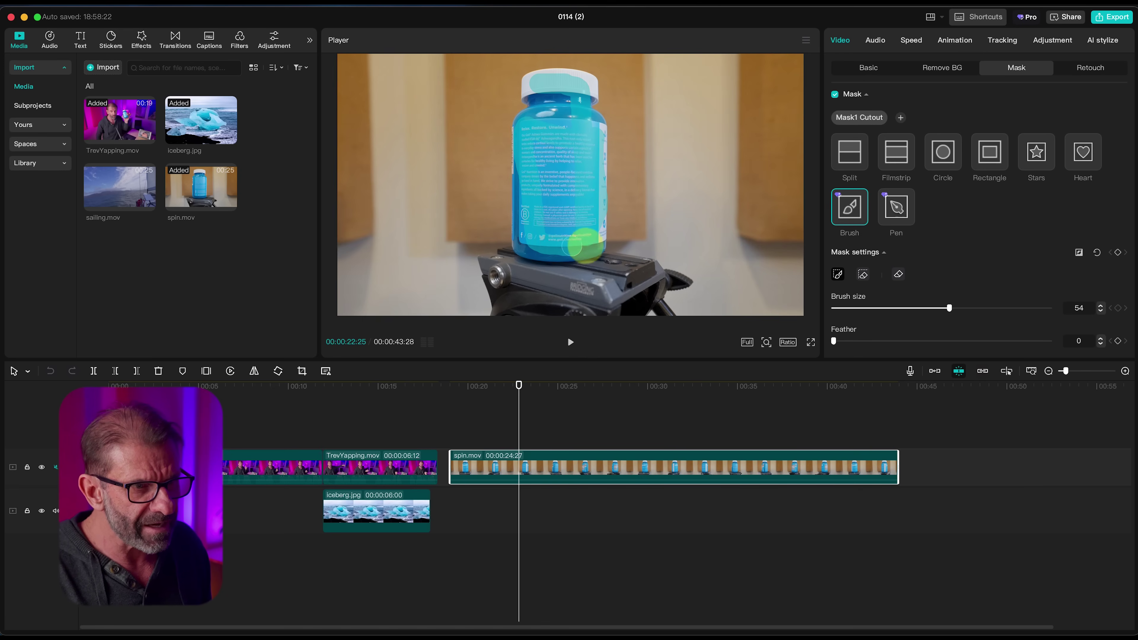
pyautogui.moveTo(586, 245); pyautogui.dragTo(566, 217)
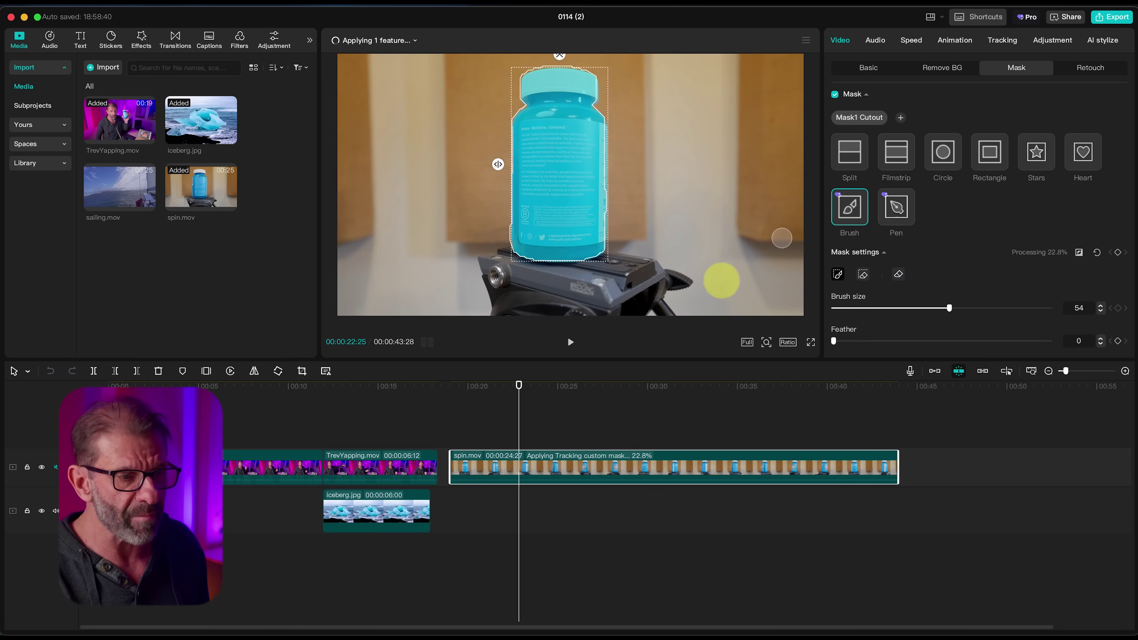
# - Scrub the clip to check the tracked bottle mask, then make the brush much smaller for touch-ups
pyautogui.moveTo(519, 398); pyautogui.dragTo(776, 388)
pyautogui.moveTo(650, 381)
pyautogui.mouseDown()
pyautogui.moveTo(500, 402)
pyautogui.moveTo(724, 415)
pyautogui.moveTo(523, 397)
pyautogui.moveTo(725, 399)
pyautogui.moveTo(711, 397)
pyautogui.moveTo(715, 386)
pyautogui.mouseUp()
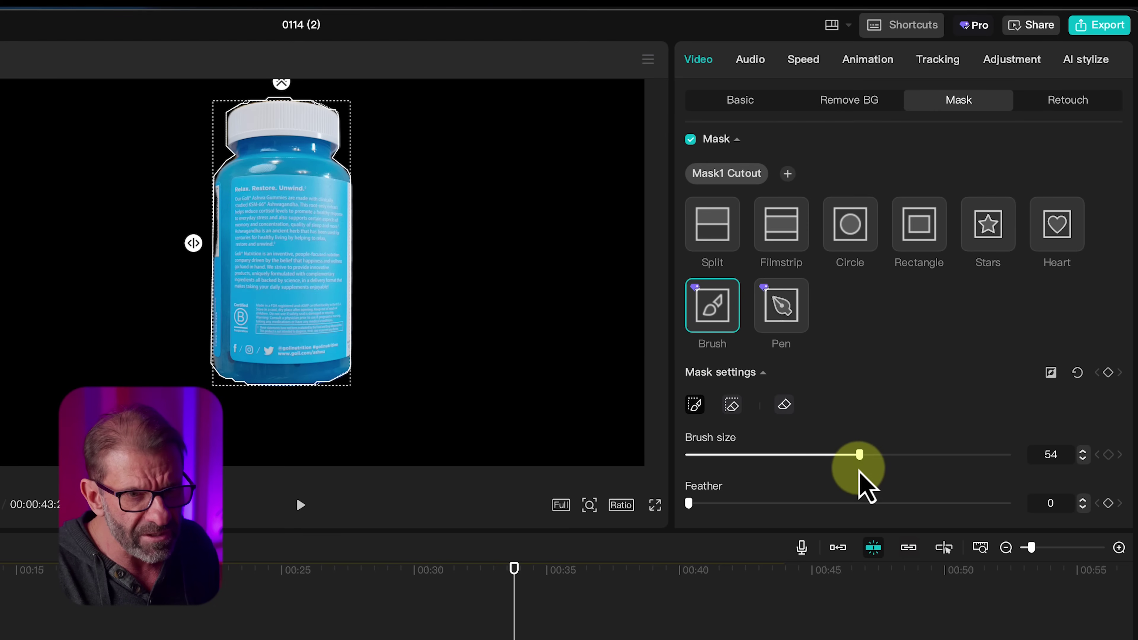
pyautogui.moveTo(857, 462); pyautogui.dragTo(718, 456)
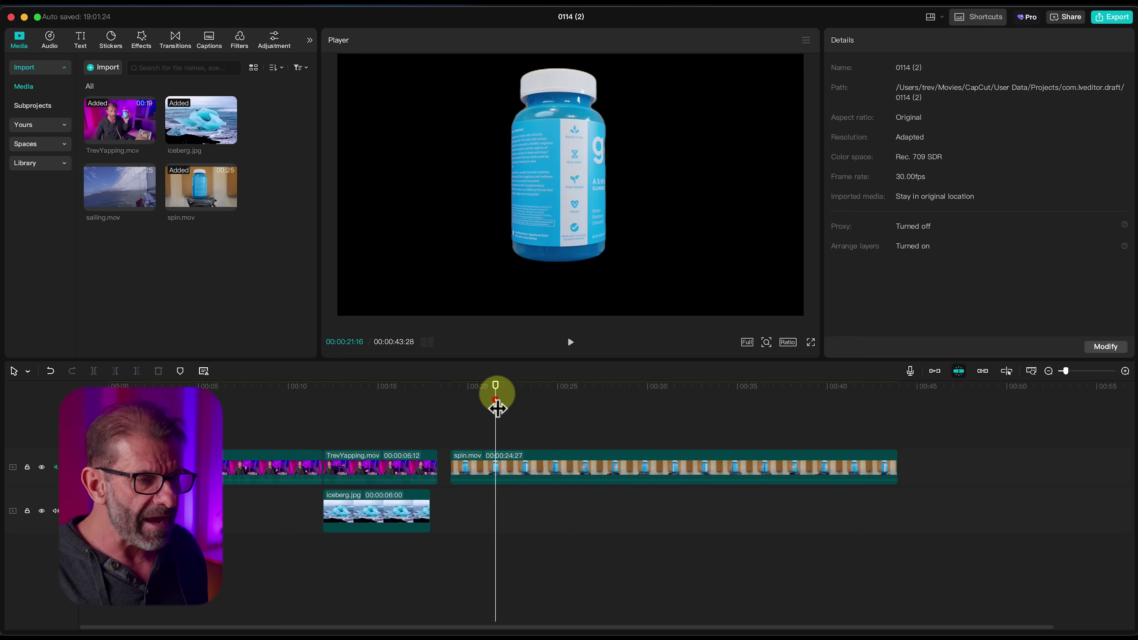
# - Stop the playhead at 00:00:06:12 and move spin.mov onto a new track above the talking-head clip
pyautogui.moveTo(475, 406); pyautogui.dragTo(657, 416)
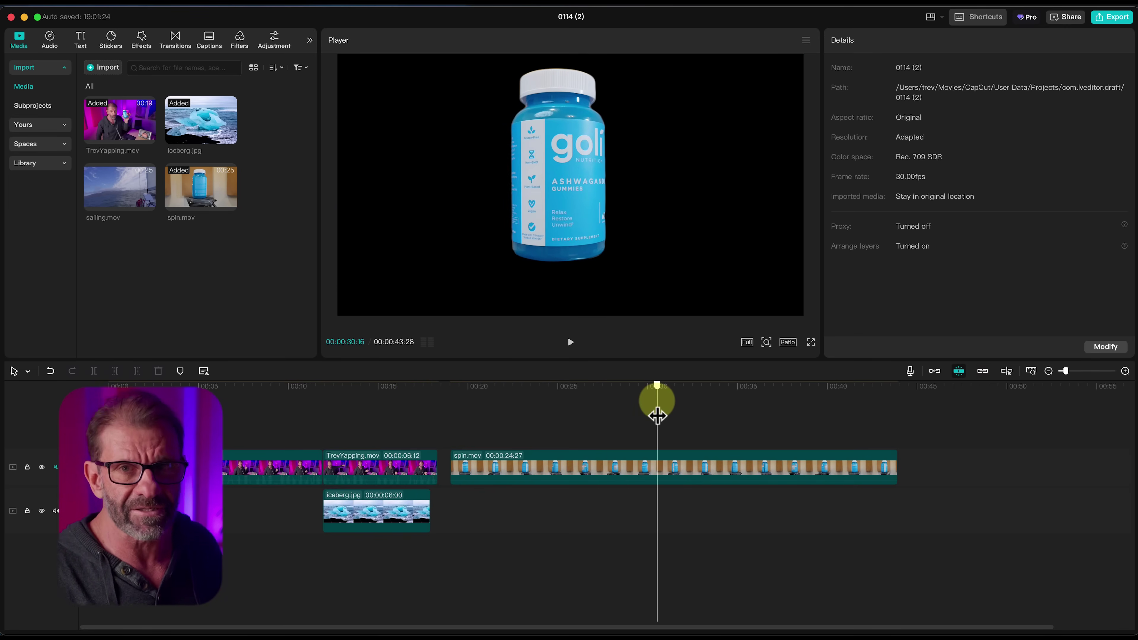
pyautogui.moveTo(268, 399); pyautogui.dragTo(218, 394)
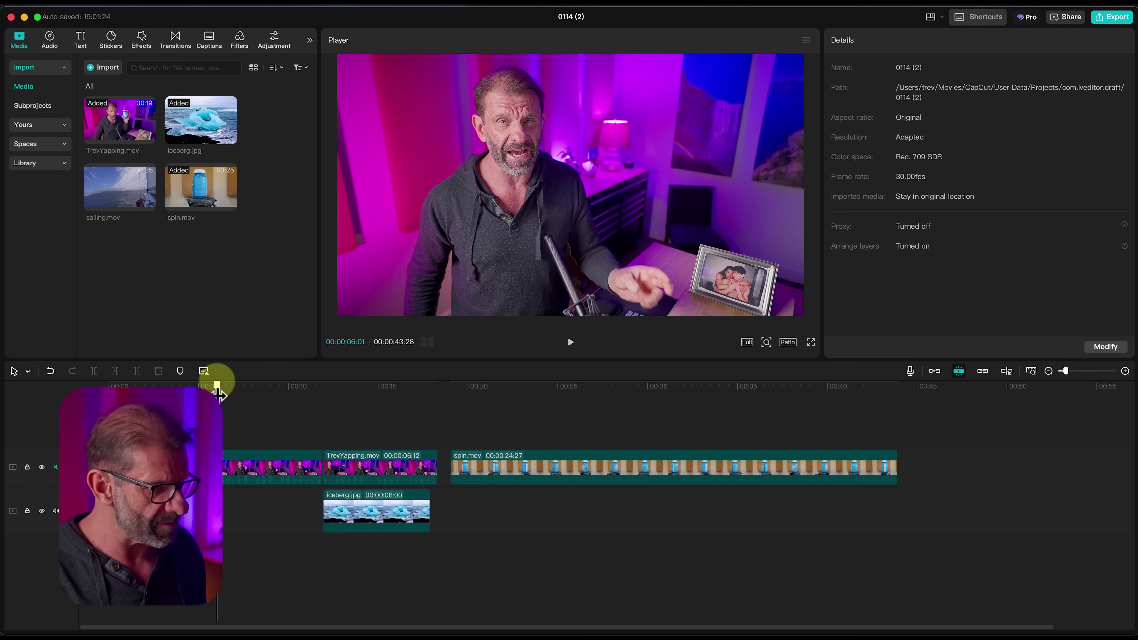
pyautogui.press('space')
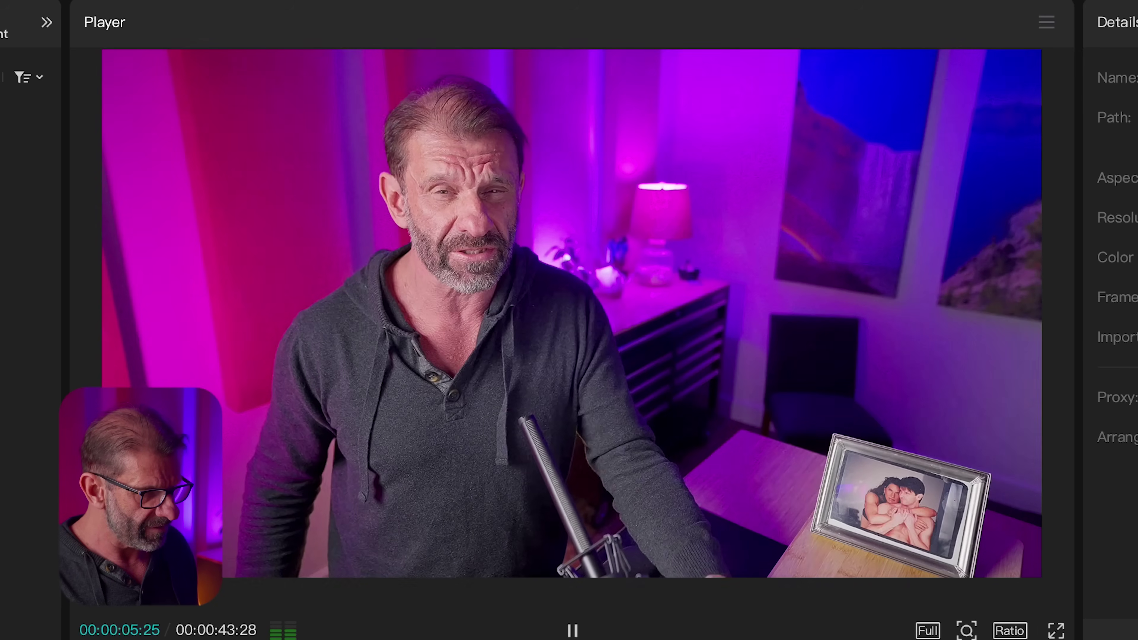
pyautogui.press('space')
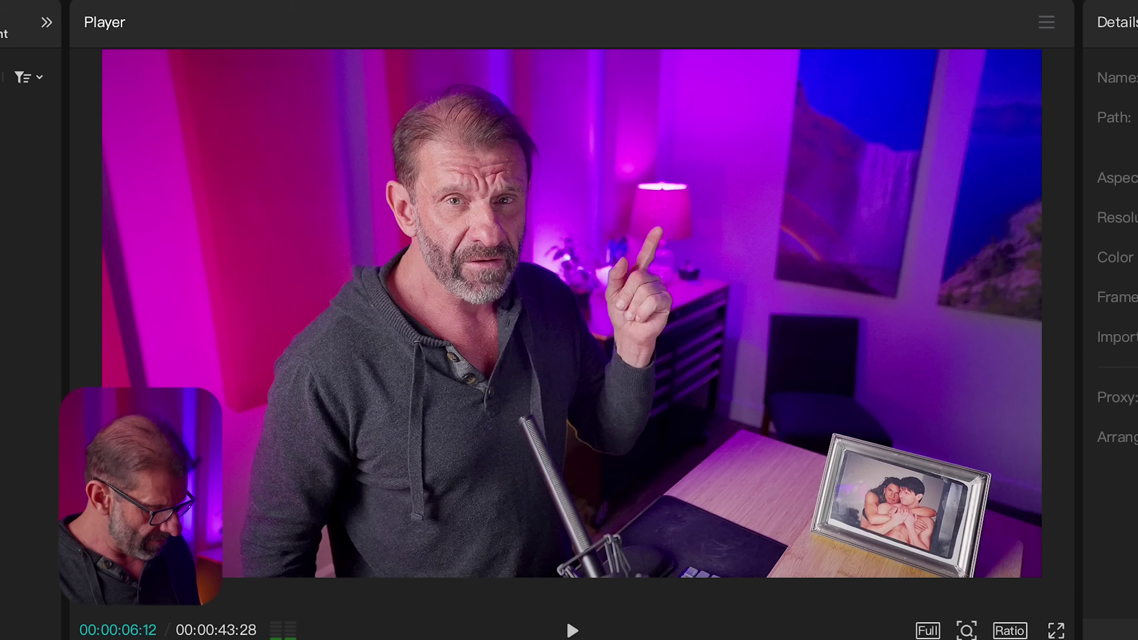
pyautogui.scroll(5, 231, 410)
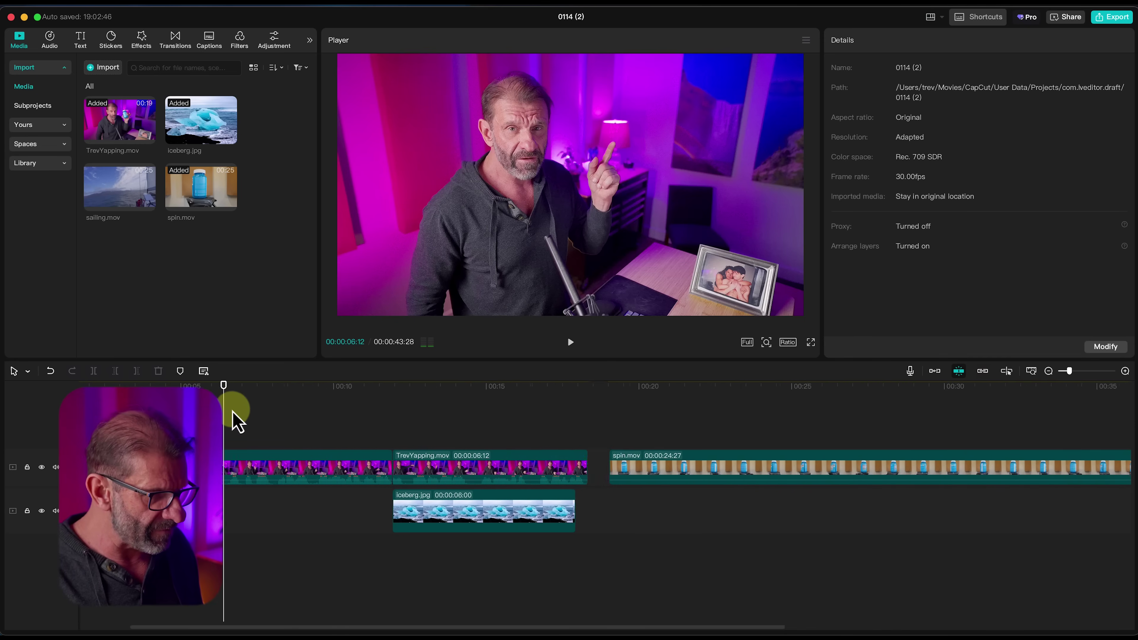
pyautogui.moveTo(771, 475); pyautogui.dragTo(277, 441)
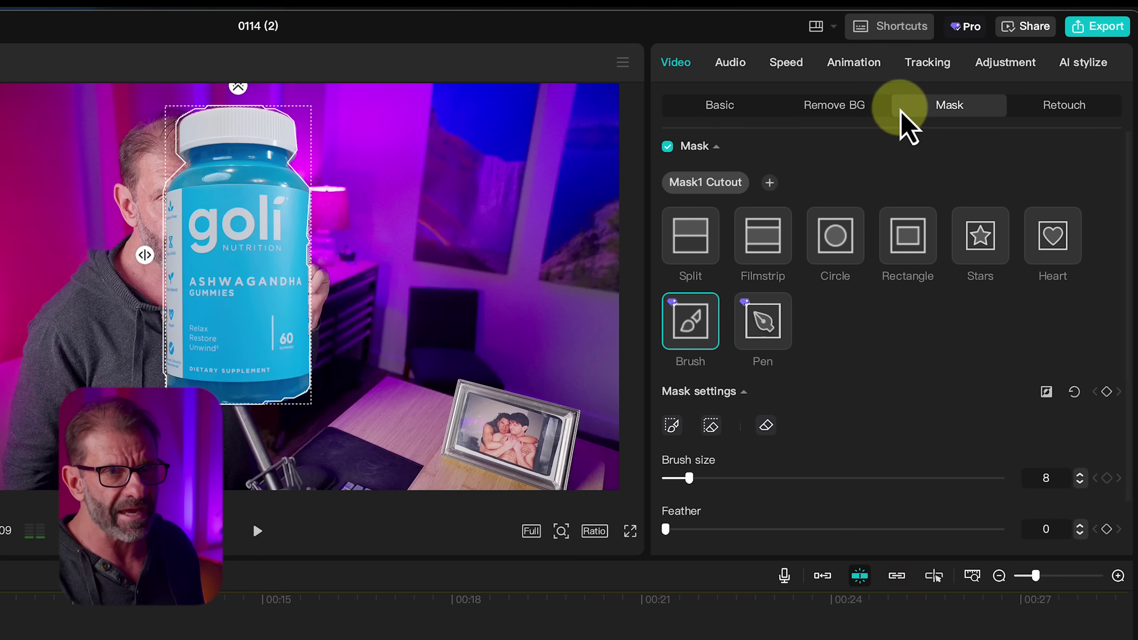
# - Scale the bottle overlay to 34% and position it up-right above the presenter's raised finger
pyautogui.click(722, 110)
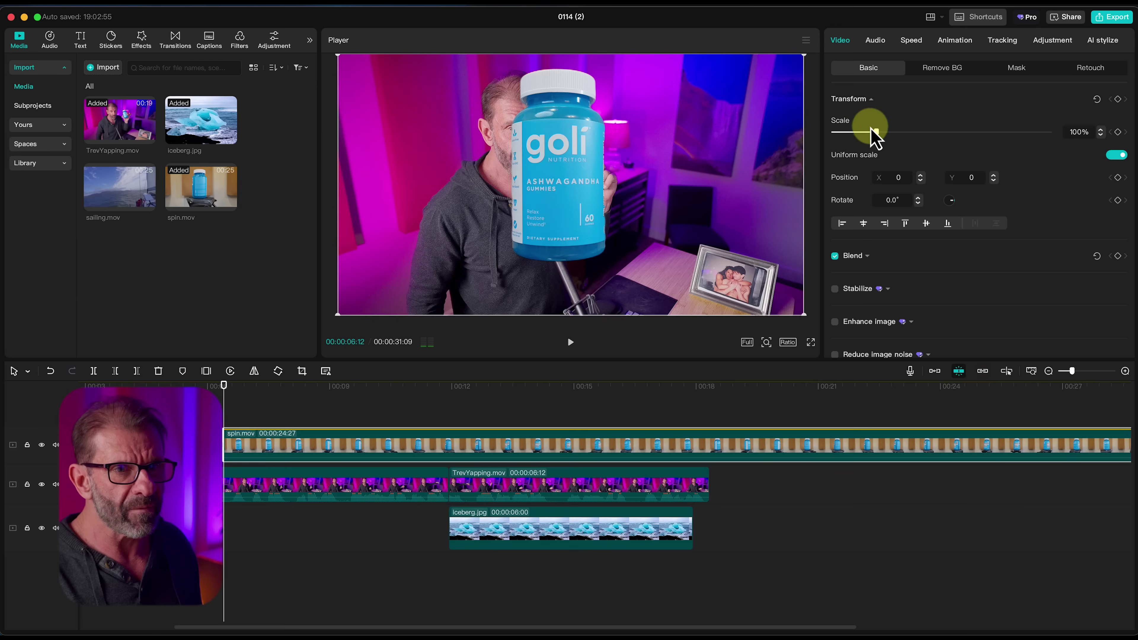
pyautogui.moveTo(872, 130); pyautogui.dragTo(854, 140)
pyautogui.moveTo(592, 191); pyautogui.dragTo(612, 136)
pyautogui.moveTo(713, 175); pyautogui.dragTo(690, 154)
pyautogui.click(602, 122)
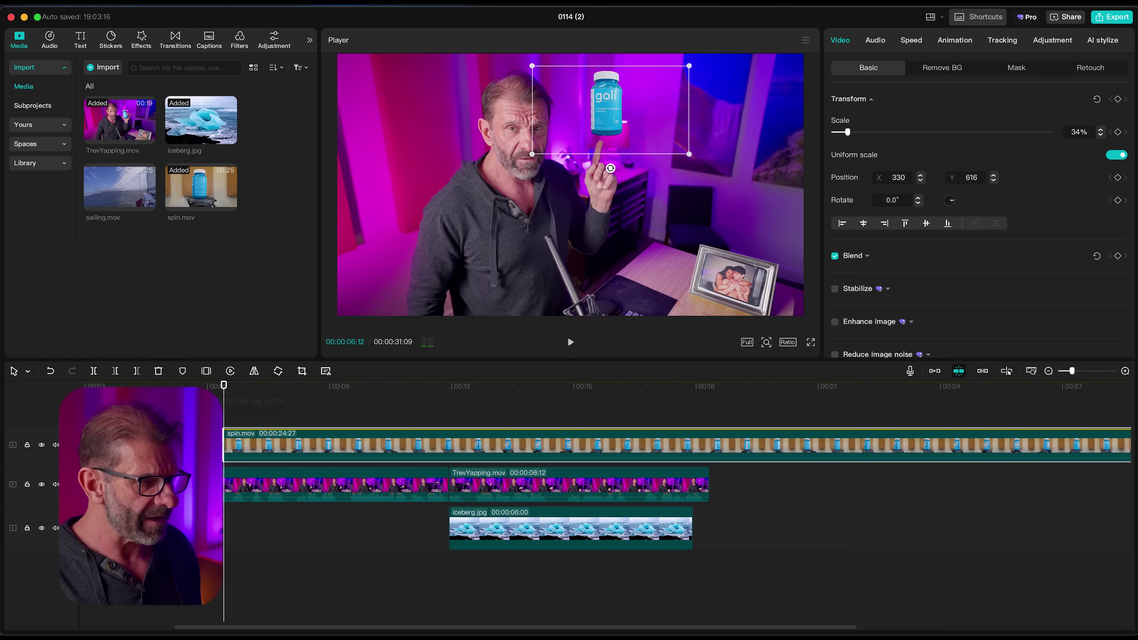
# - Preview the overlay from about 5 seconds, then trim the spin.mov clip to 4:17
pyautogui.click(201, 384)
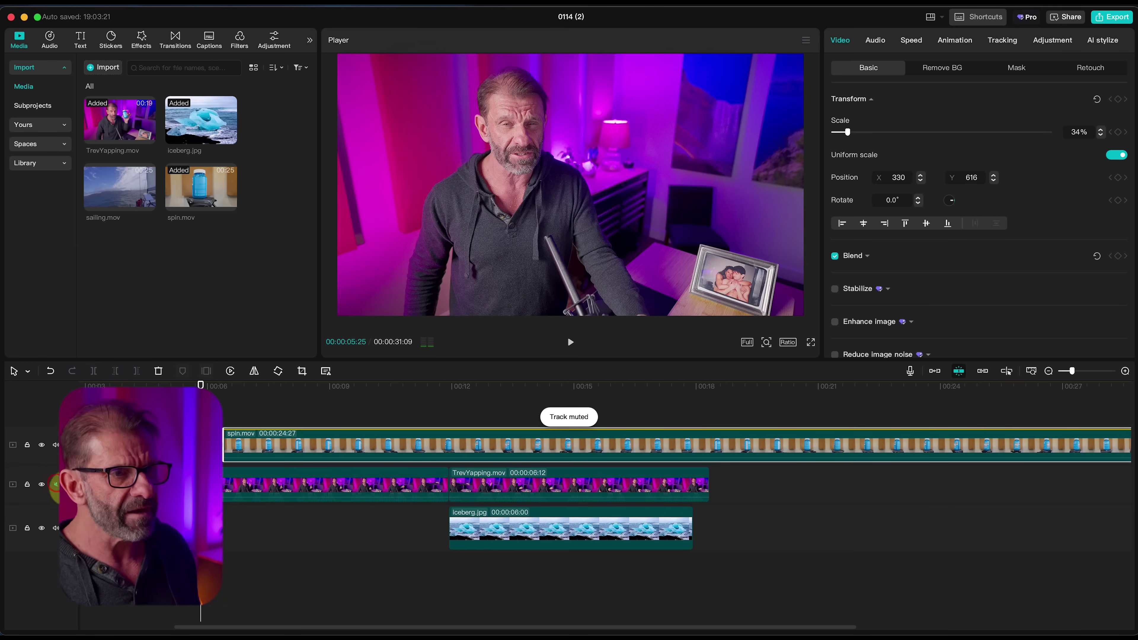
pyautogui.press('space')
pyautogui.press('space')
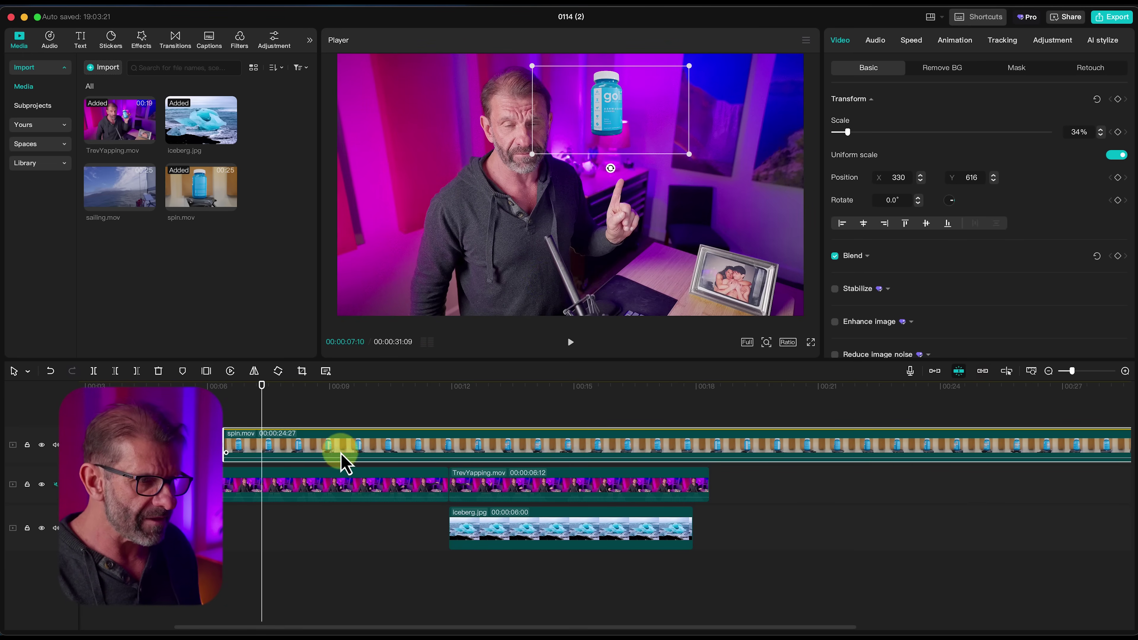
pyautogui.click(327, 413)
pyautogui.moveTo(284, 389); pyautogui.dragTo(176, 385)
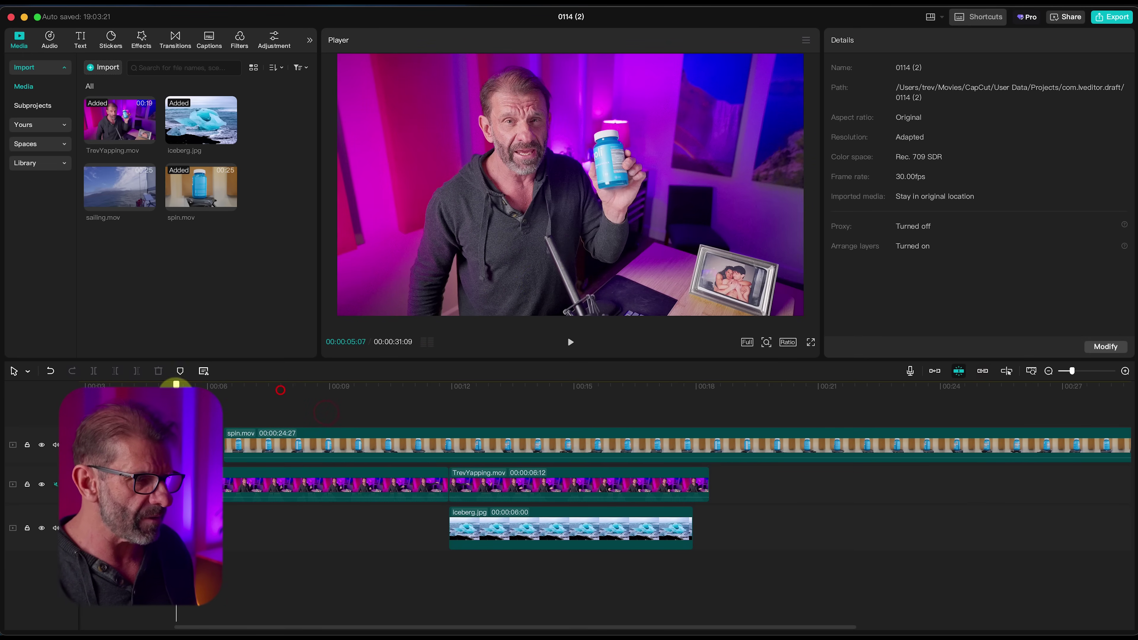
pyautogui.press('space')
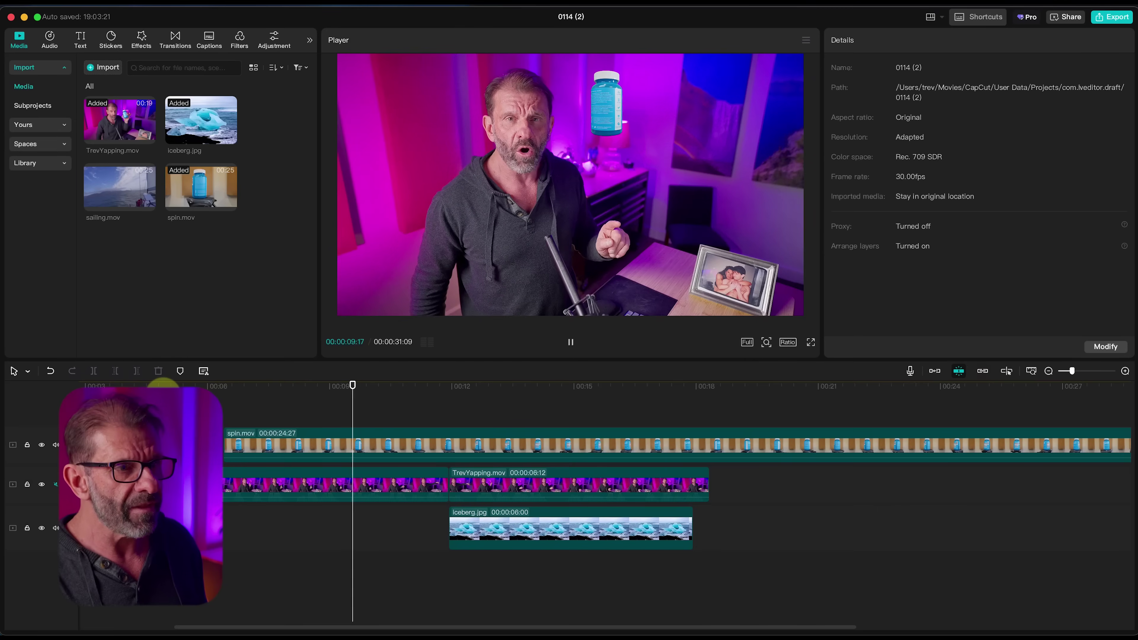
pyautogui.press('space')
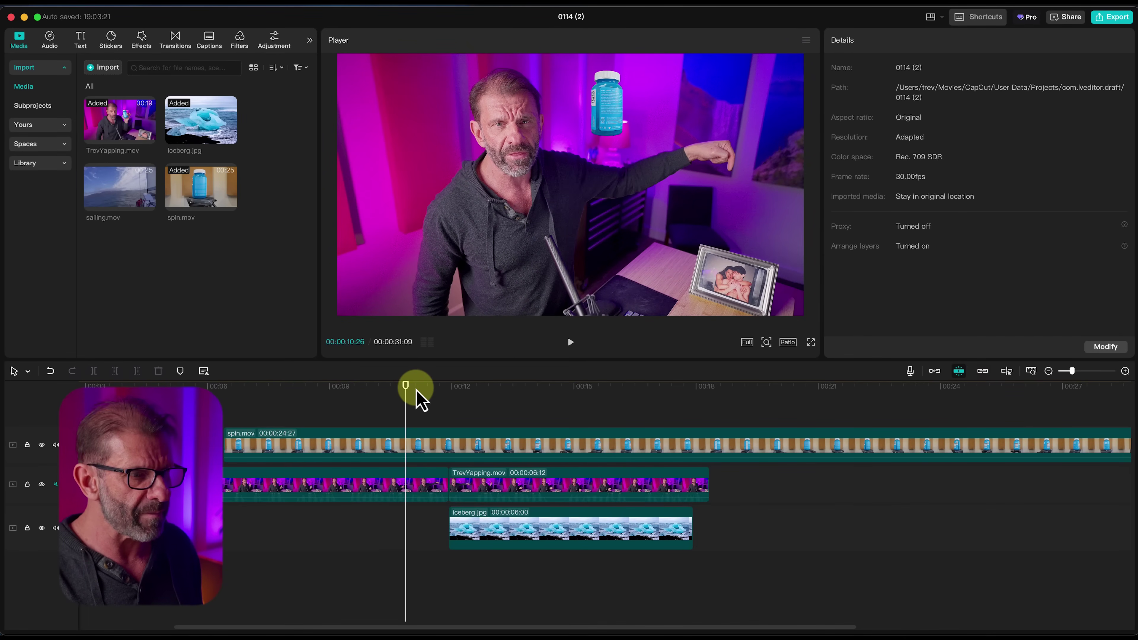
pyautogui.click(417, 444)
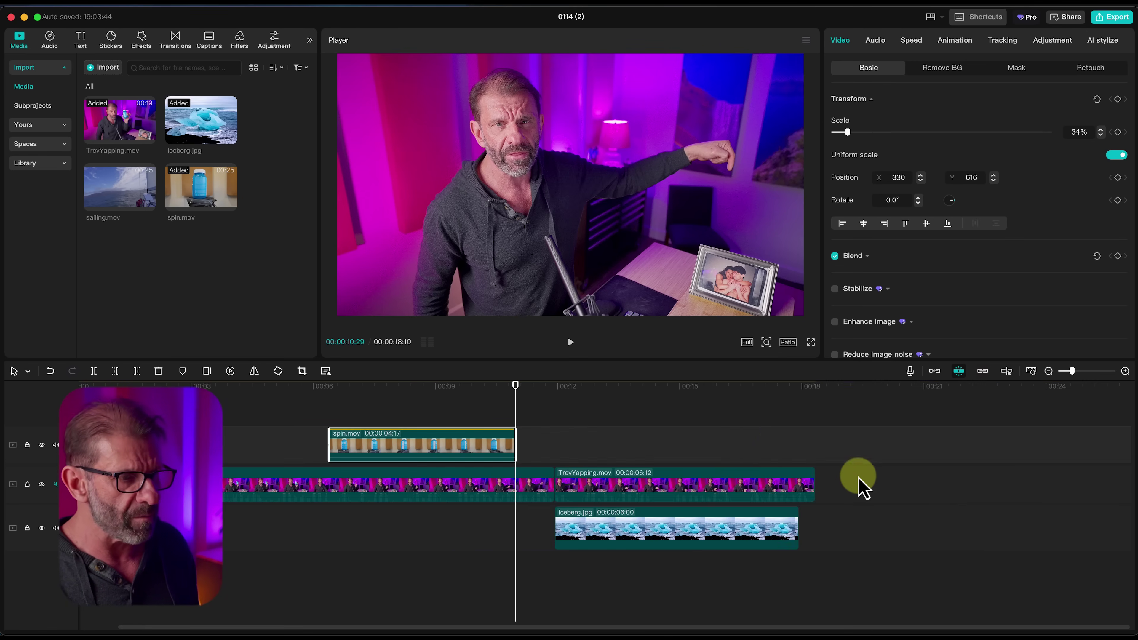
pyautogui.moveTo(359, 399); pyautogui.dragTo(359, 441)
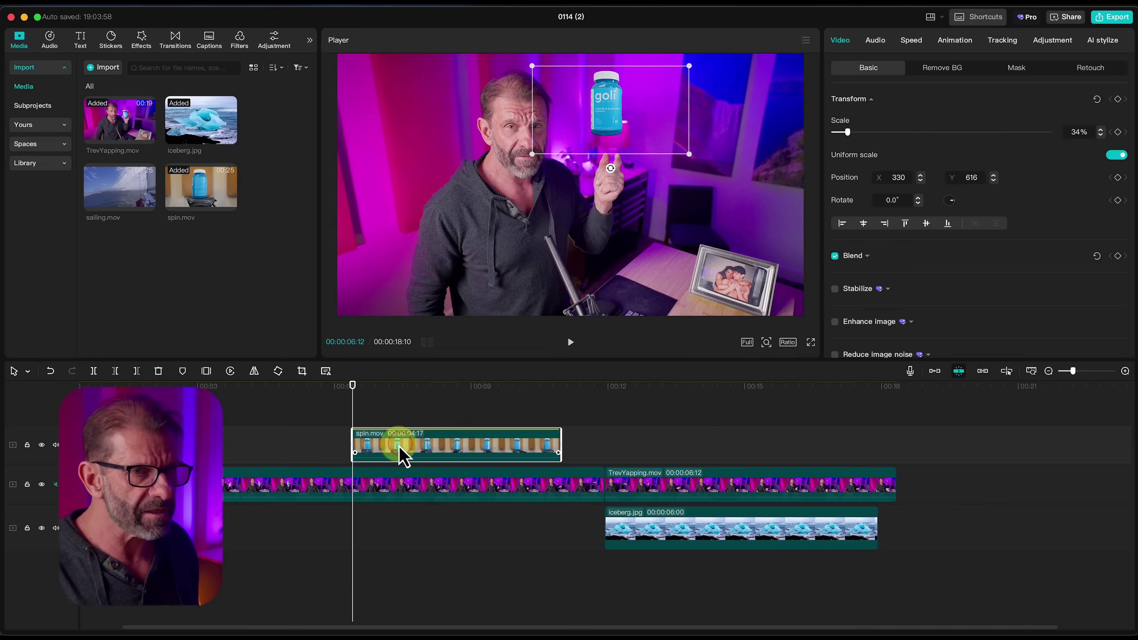
# - Give the bottle clip the Unfold entrance animation and preview it
pyautogui.click(956, 41)
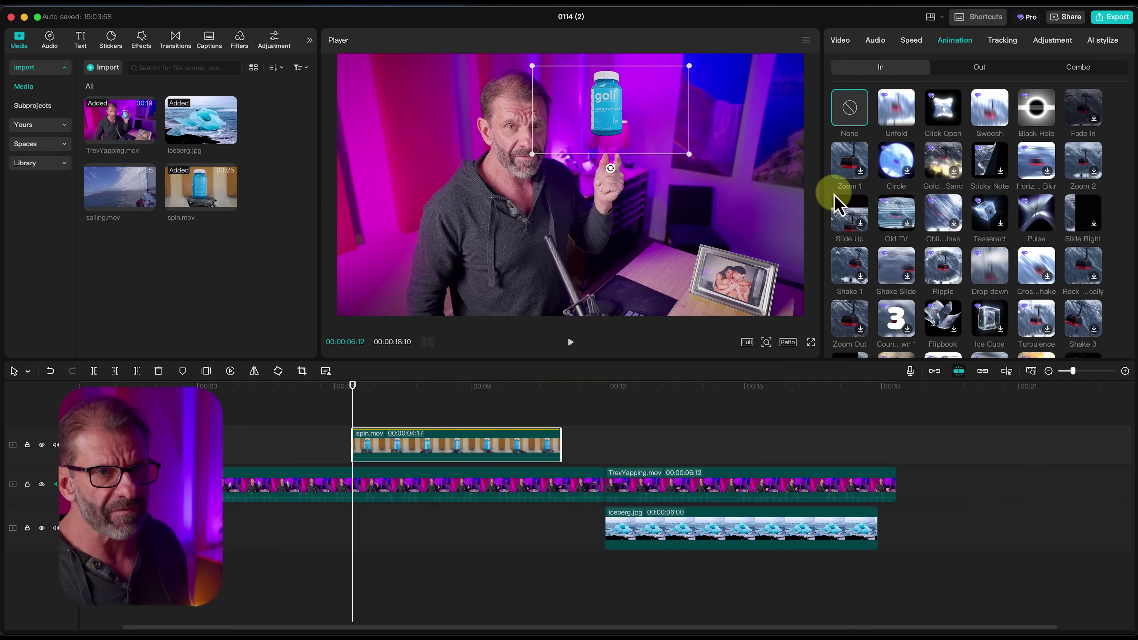
pyautogui.click(898, 112)
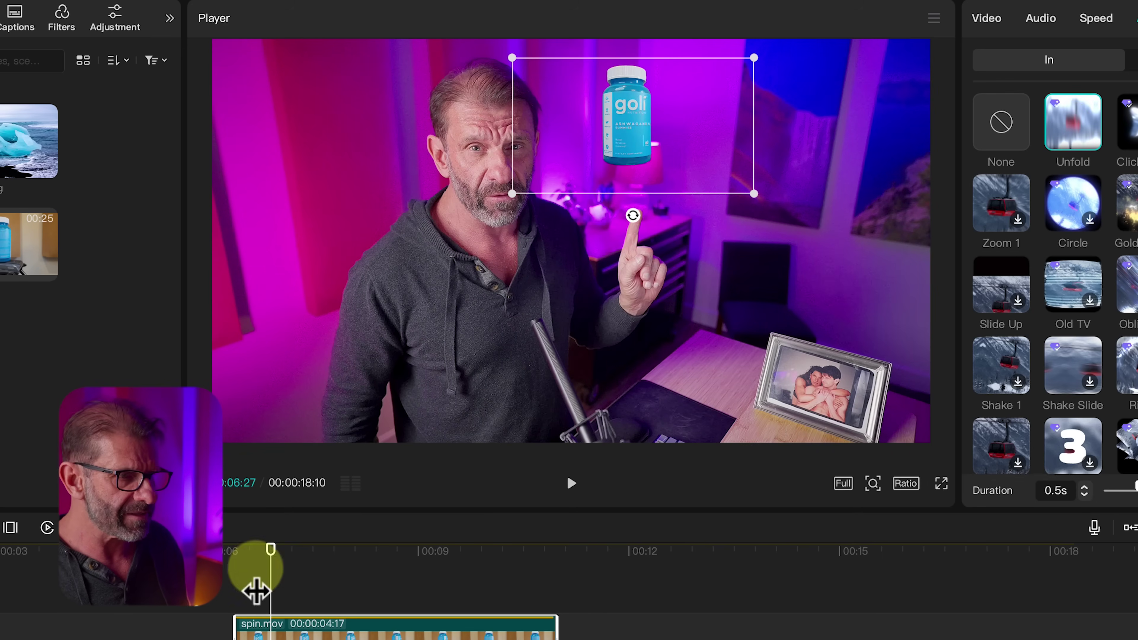
pyautogui.click(256, 591)
pyautogui.press('space')
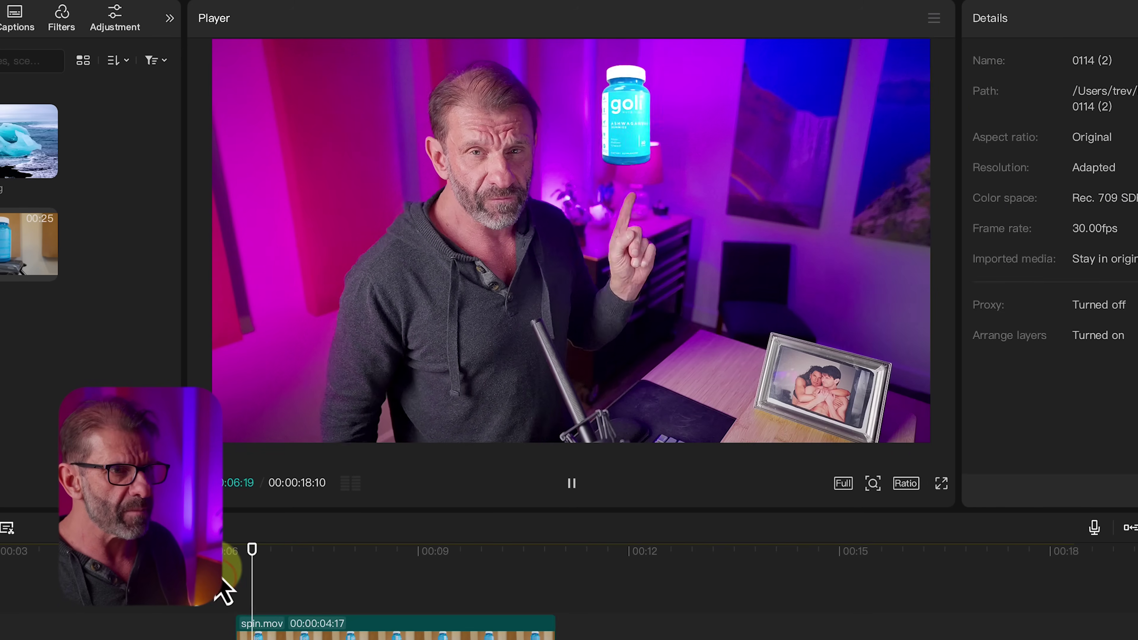
pyautogui.press('space')
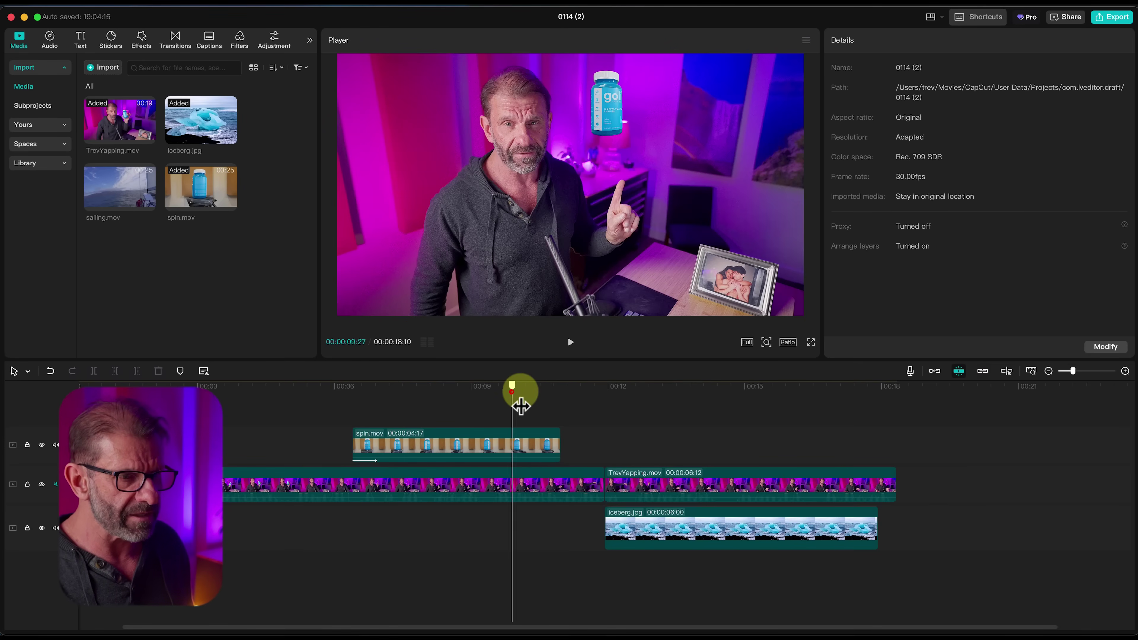
# - At about 10 seconds, select spin.mov and show its Out animation presets
pyautogui.moveTo(521, 406); pyautogui.dragTo(555, 390)
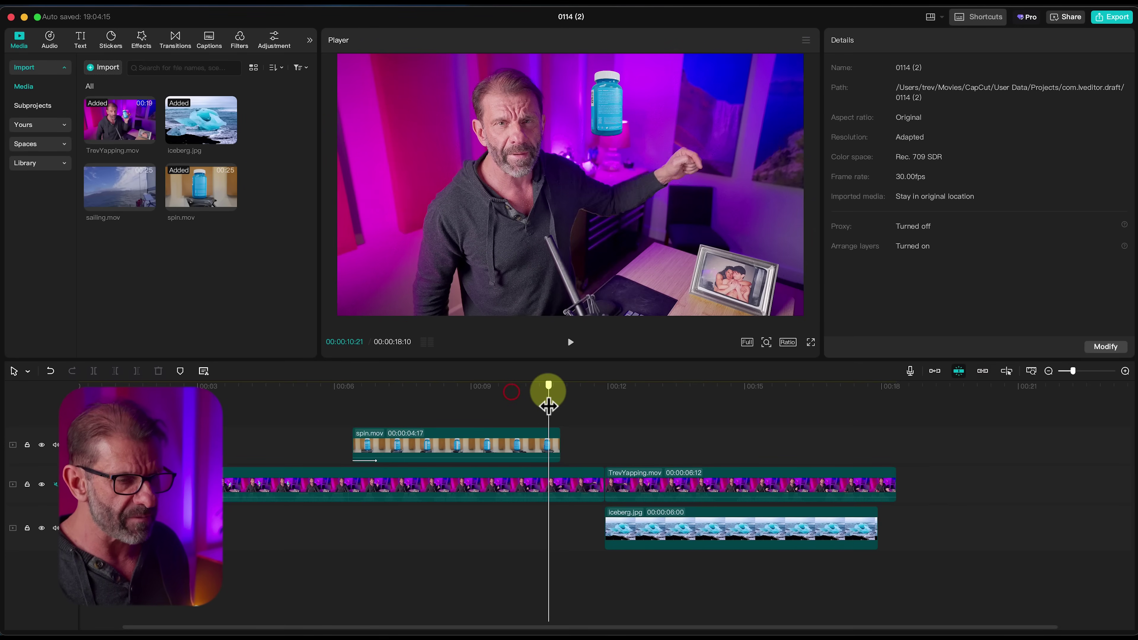
pyautogui.click(533, 446)
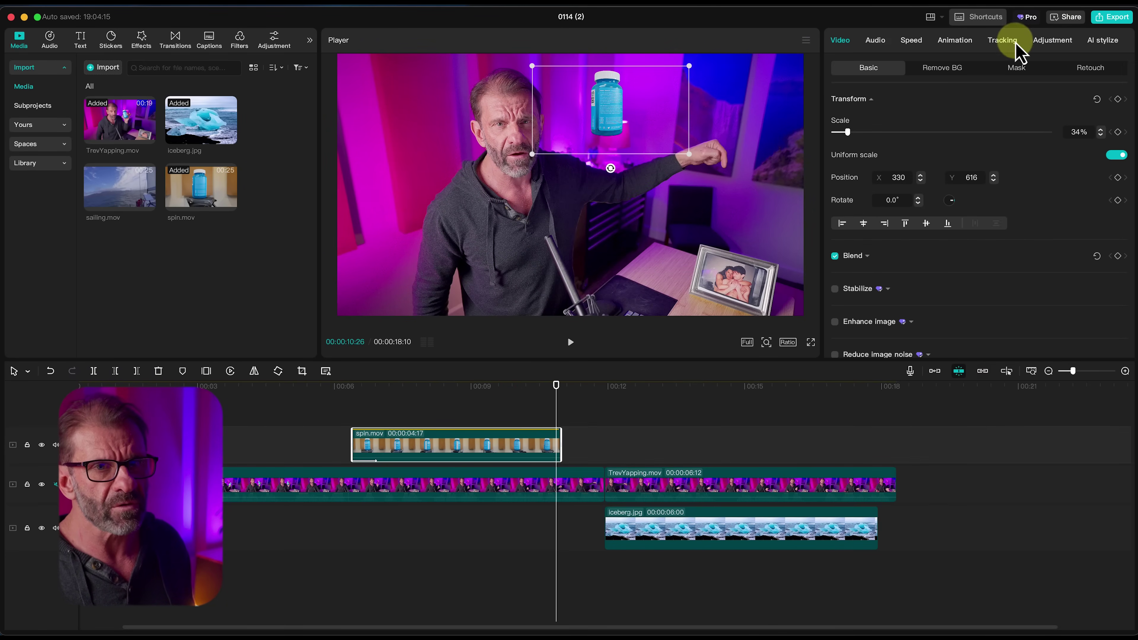
pyautogui.click(971, 44)
pyautogui.click(990, 69)
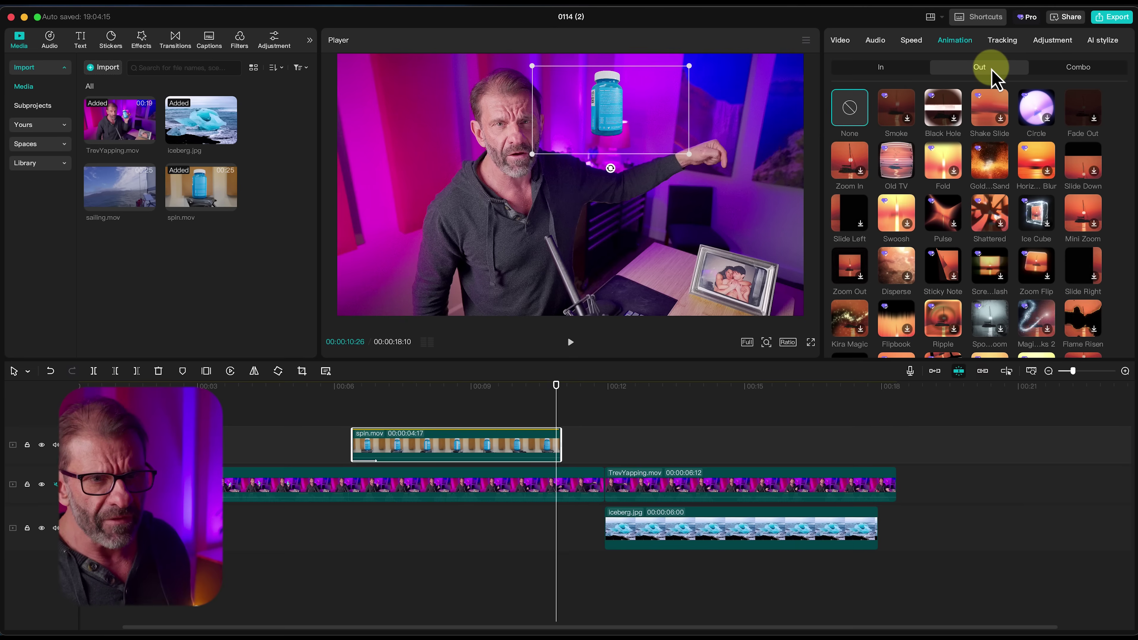
# - Apply the sand-dissolve exit animation to the bottle with a 0.3s duration and preview it
pyautogui.click(1004, 160)
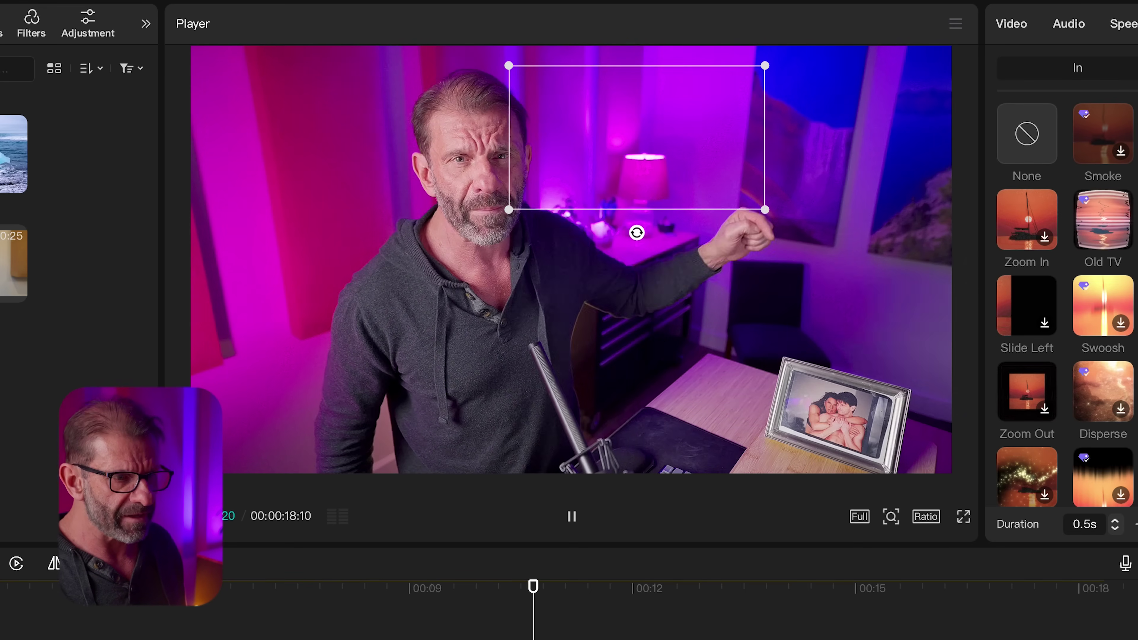
pyautogui.click(620, 509)
pyautogui.moveTo(450, 397); pyautogui.dragTo(529, 413)
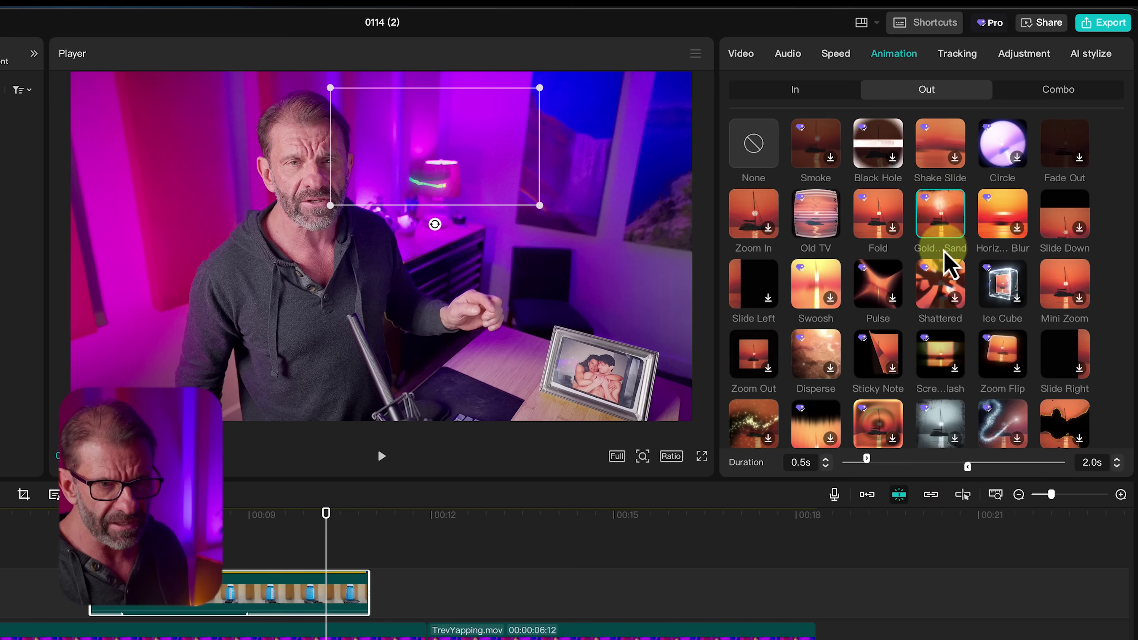
pyautogui.click(974, 472)
pyautogui.moveTo(998, 469); pyautogui.dragTo(1050, 470)
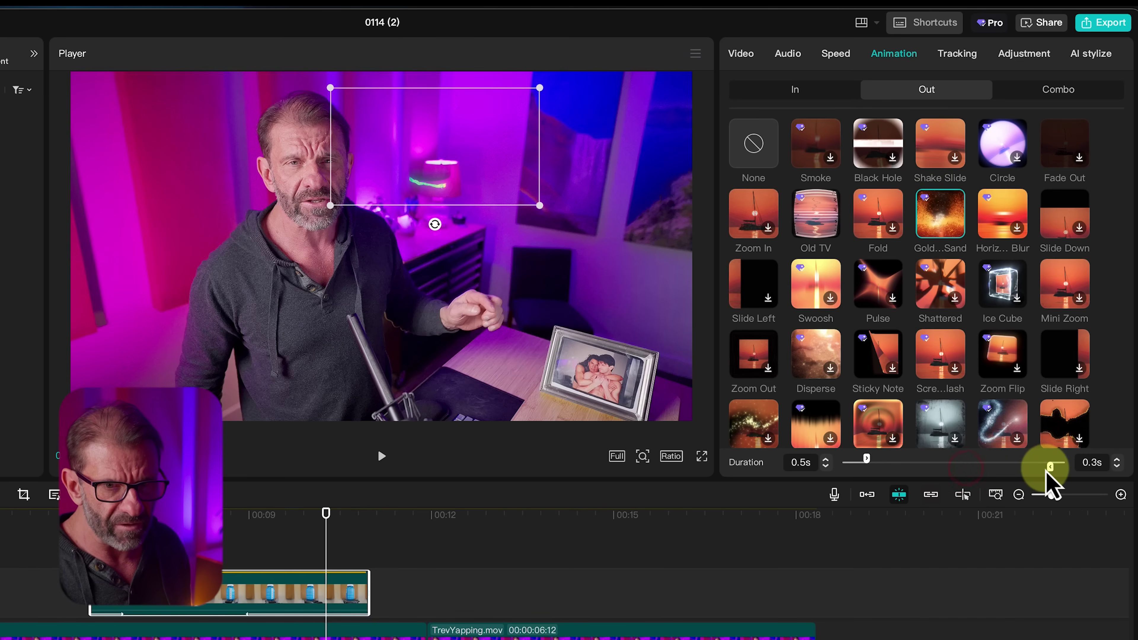
pyautogui.press('space')
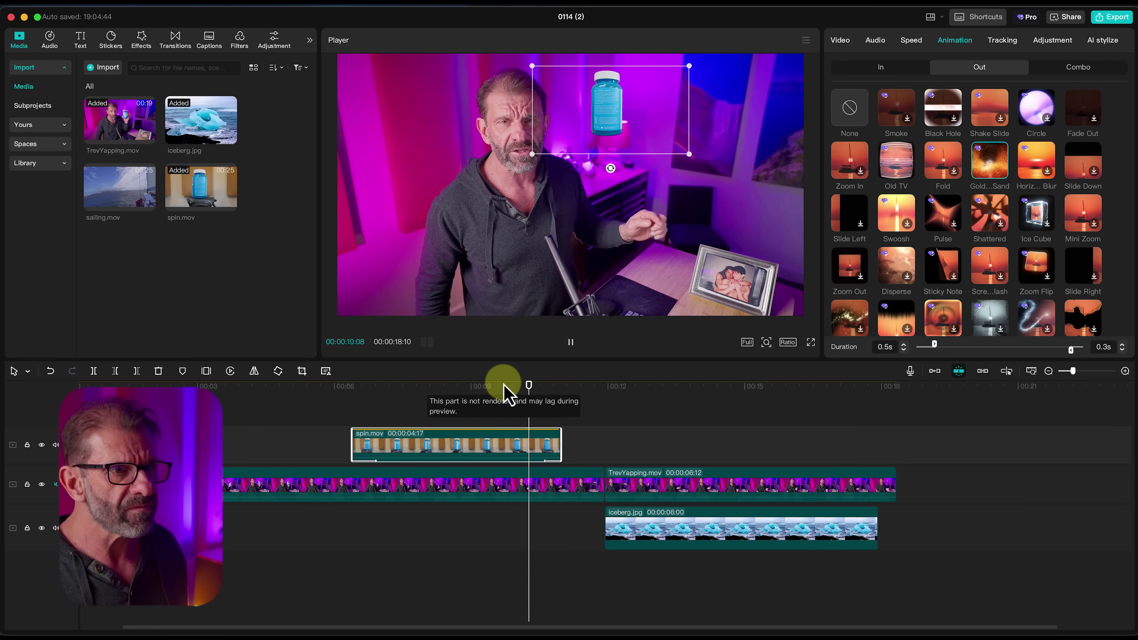
pyautogui.click(588, 260)
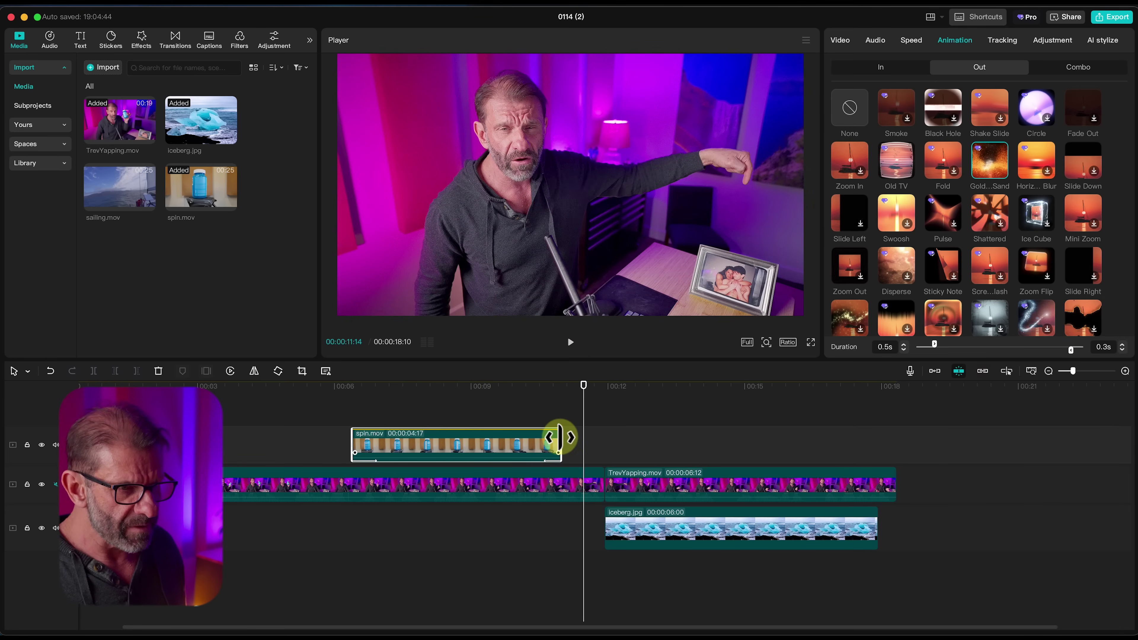
# - Trim the bottle clip's end to 3:11 and review it playing from 5:28
pyautogui.moveTo(560, 437); pyautogui.dragTo(507, 437)
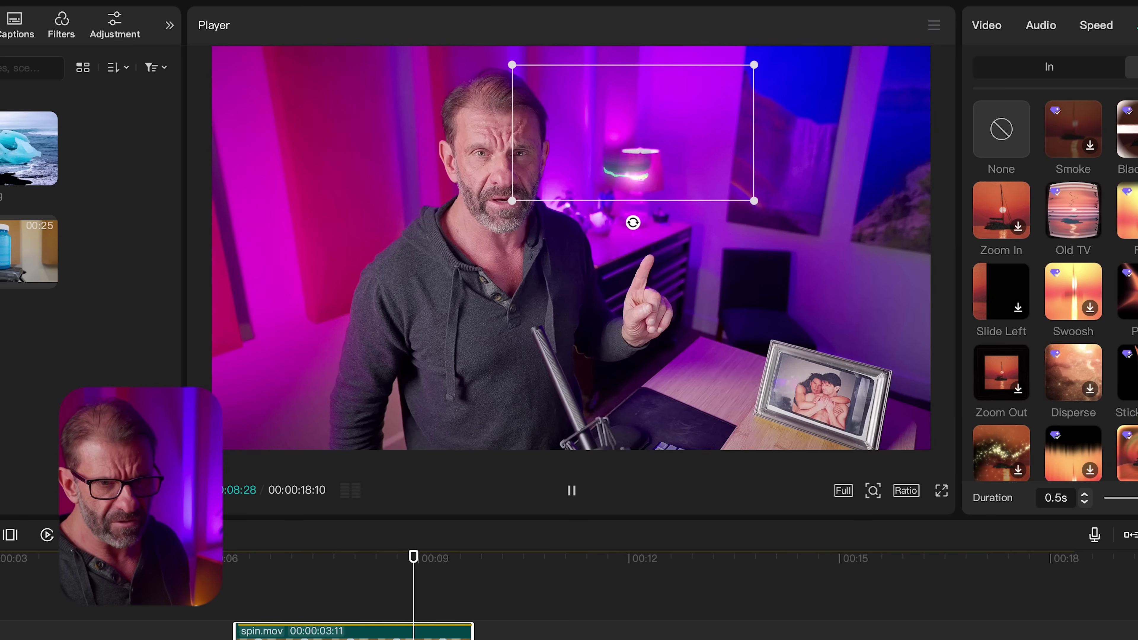
pyautogui.click(568, 336)
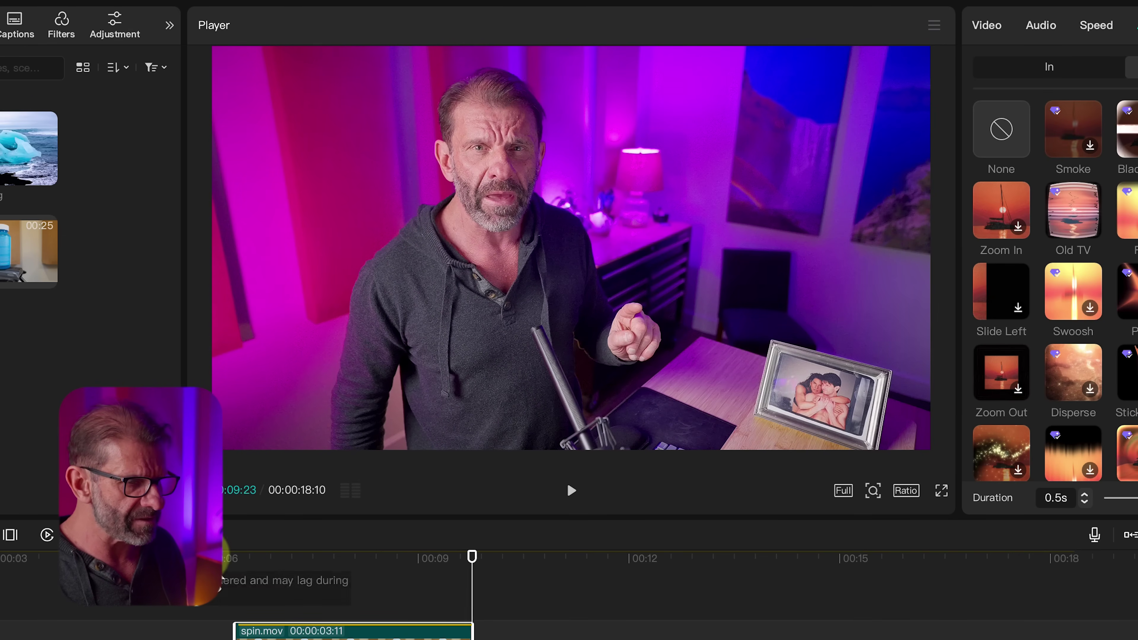
pyautogui.click(204, 558)
pyautogui.press('space')
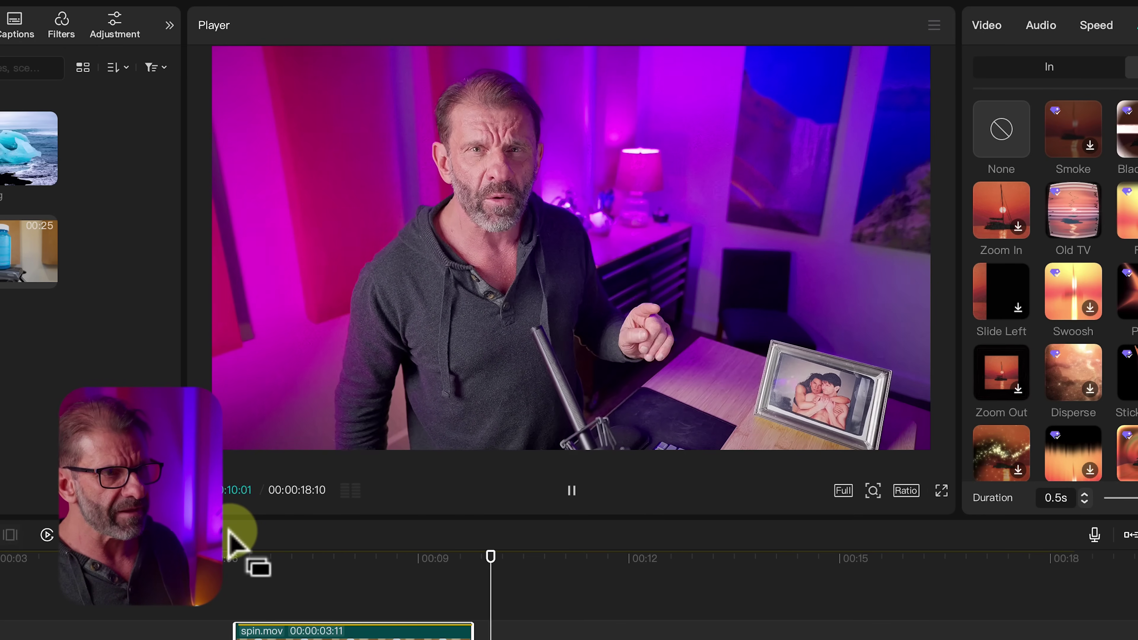
pyautogui.click(502, 566)
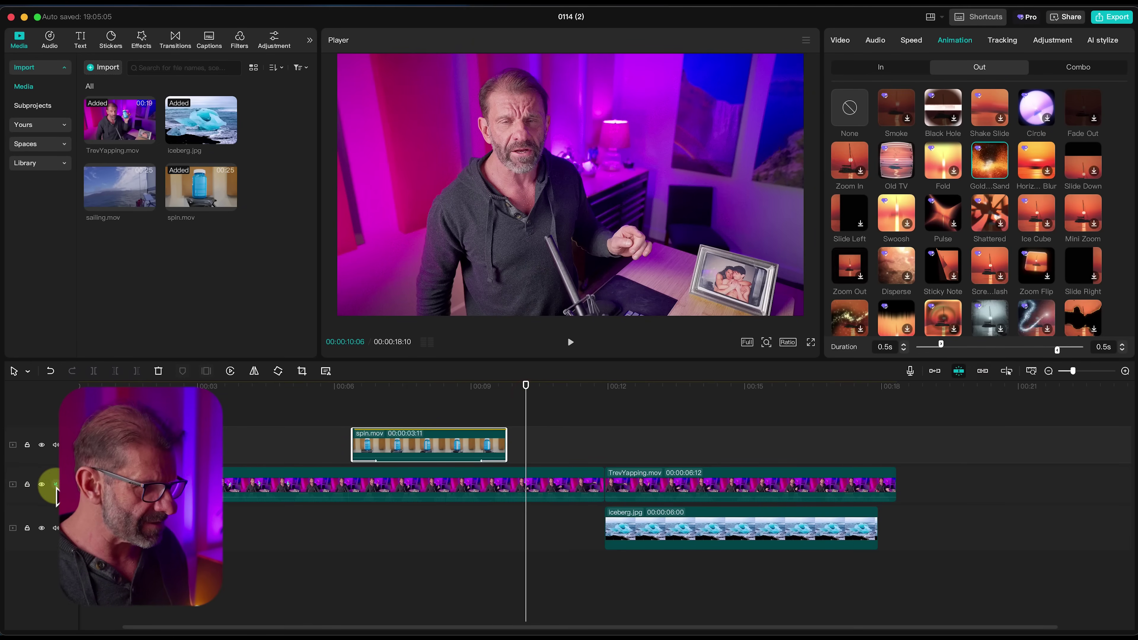
# - Cut away the iceberg.jpg portion after 14:01 so the image is 2:03 long
pyautogui.click(427, 438)
pyautogui.press('space')
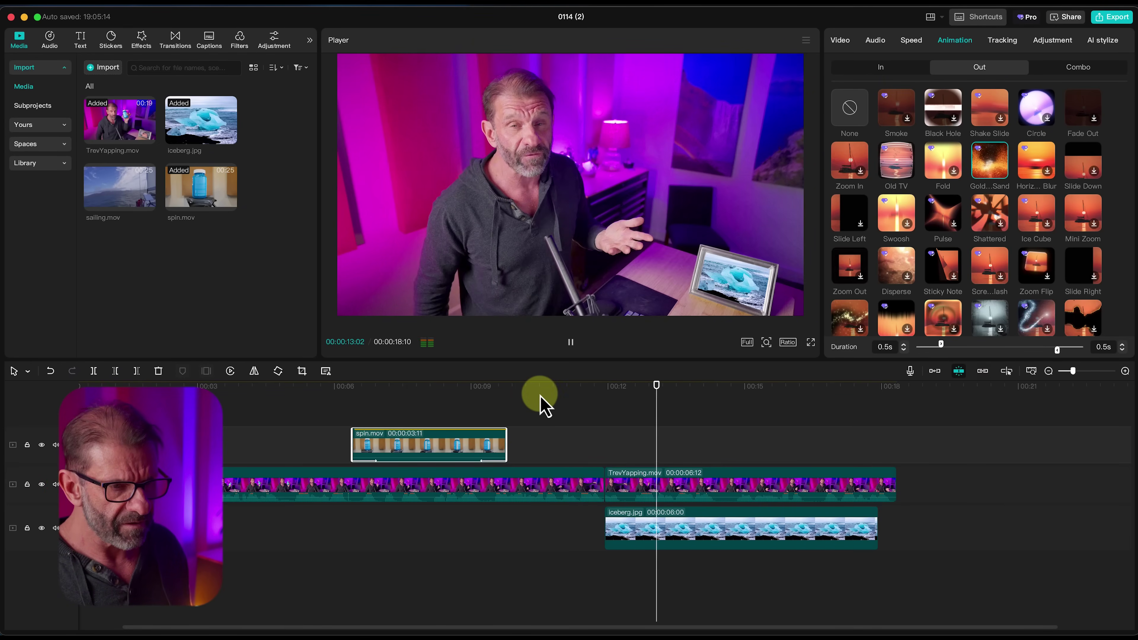
pyautogui.press('space')
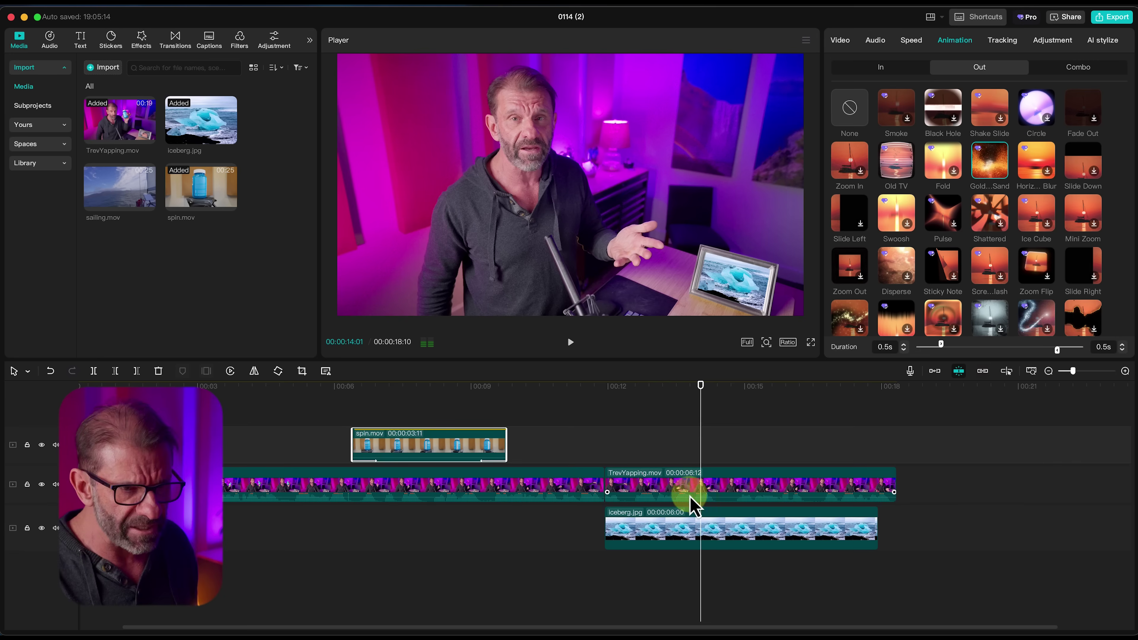
pyautogui.click(713, 523)
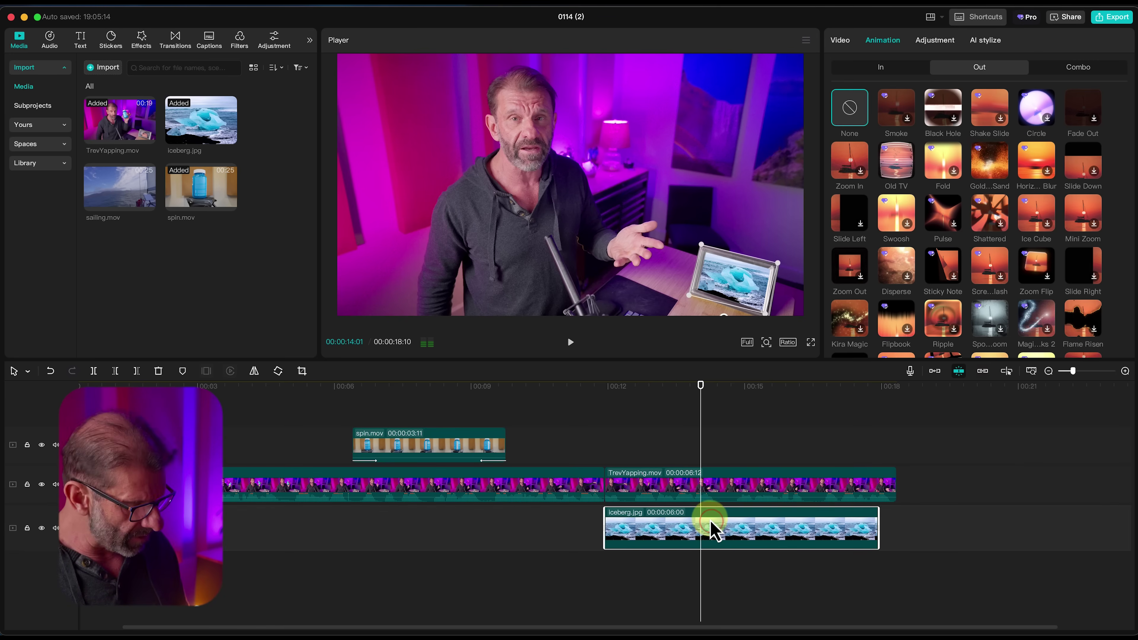
pyautogui.press('w')
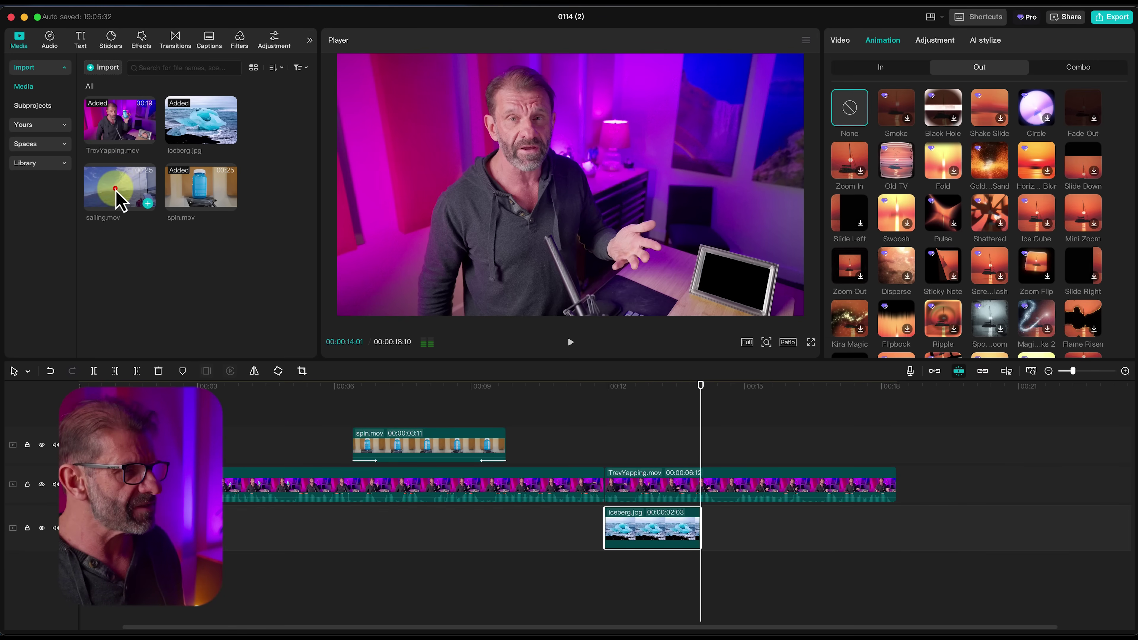
# - Place sailing.mov after the iceberg, fitted onto the desk photo frame at 17.5° rotation, and preview it
pyautogui.click(120, 200)
pyautogui.moveTo(113, 185); pyautogui.dragTo(695, 531)
pyautogui.moveTo(717, 397); pyautogui.dragTo(789, 405)
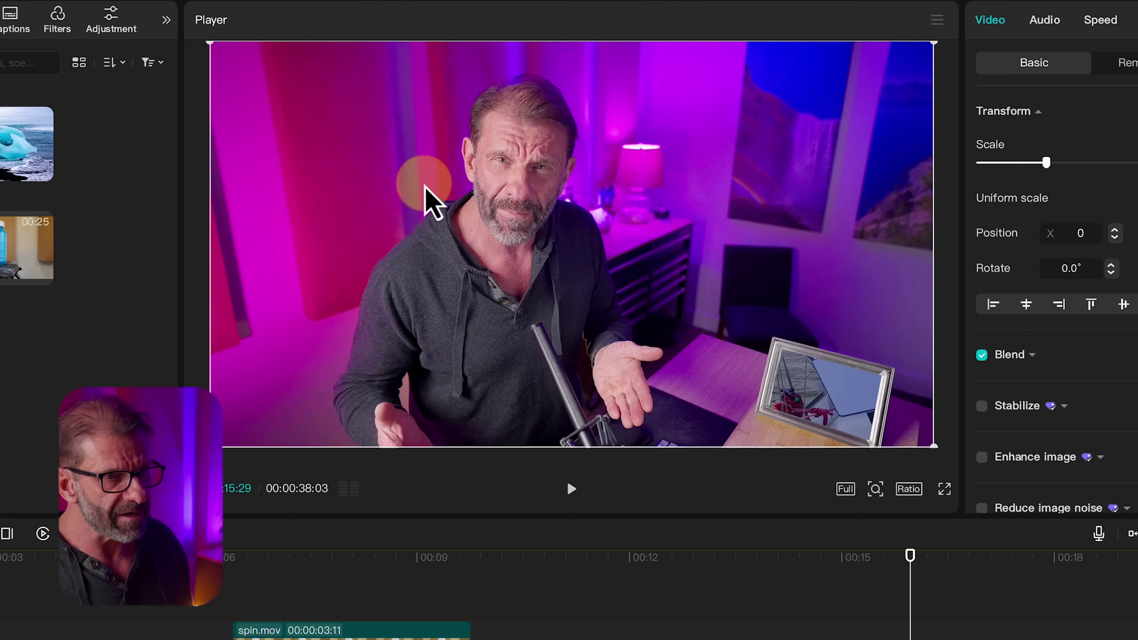
pyautogui.moveTo(935, 446); pyautogui.dragTo(690, 310)
pyautogui.moveTo(561, 248); pyautogui.dragTo(741, 340)
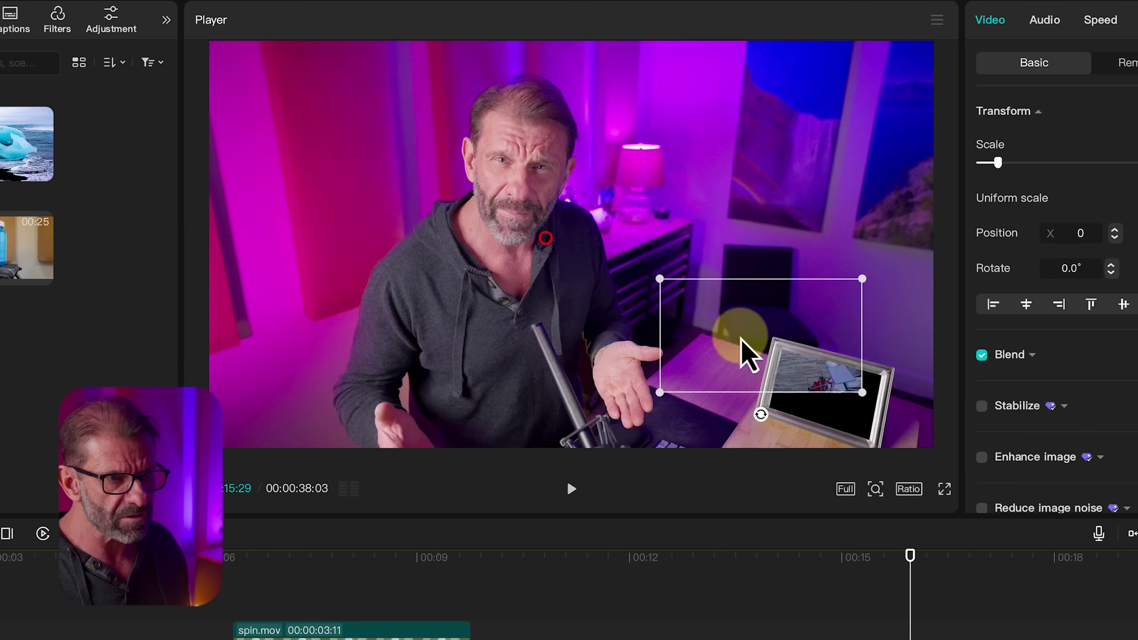
pyautogui.moveTo(793, 453); pyautogui.dragTo(782, 460)
pyautogui.moveTo(697, 281); pyautogui.dragTo(803, 452)
pyautogui.moveTo(839, 415); pyautogui.dragTo(833, 397)
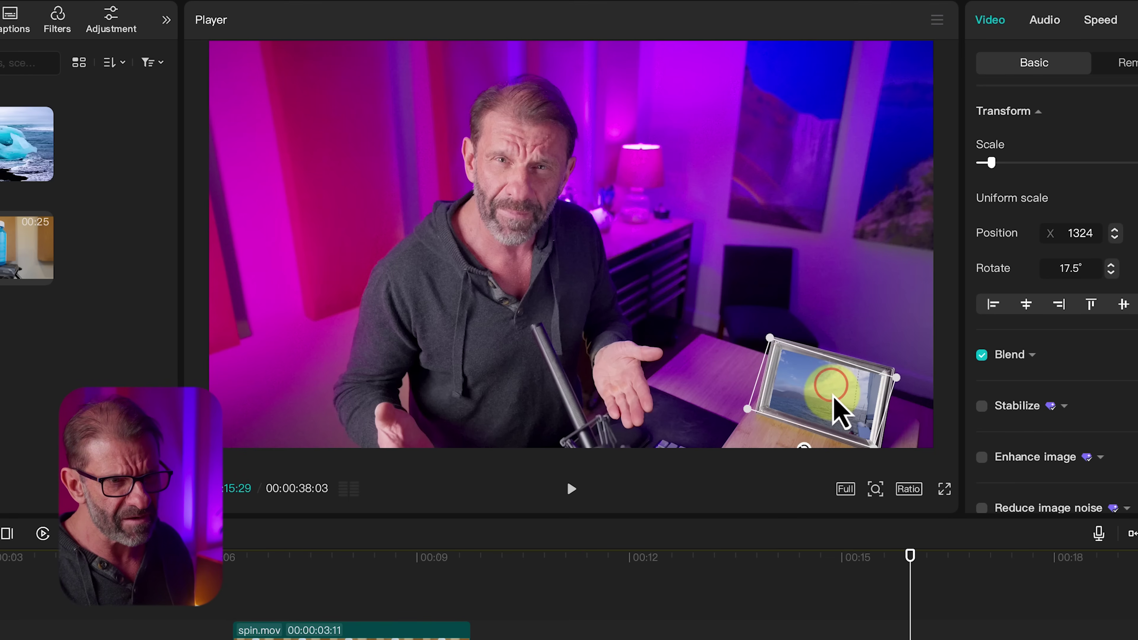
pyautogui.click(580, 558)
pyautogui.press('space')
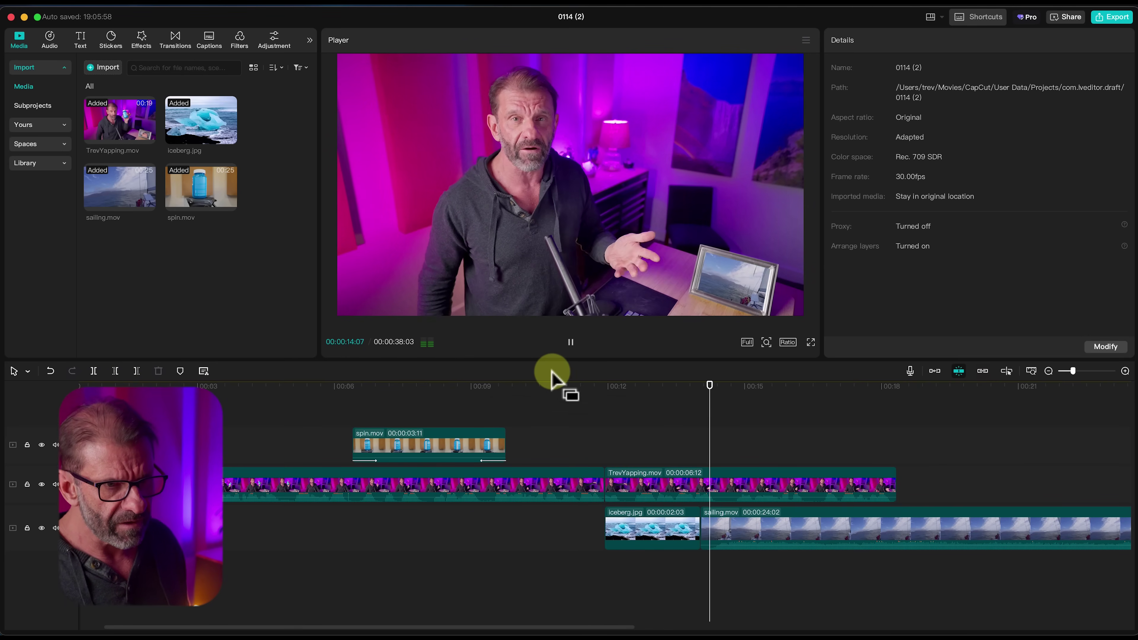
pyautogui.press('space')
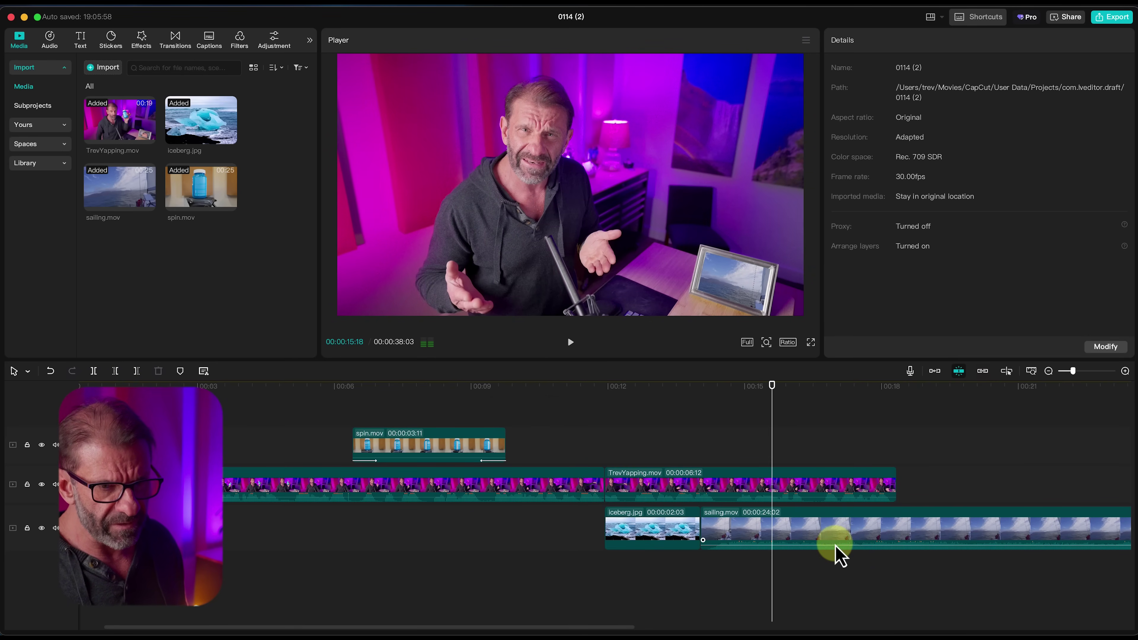
# - Trim sailing.mov at the main video's end so it lasts 4:09, then preview the sequence
pyautogui.click(837, 546)
pyautogui.moveTo(721, 387); pyautogui.dragTo(872, 399)
pyautogui.press('Down')
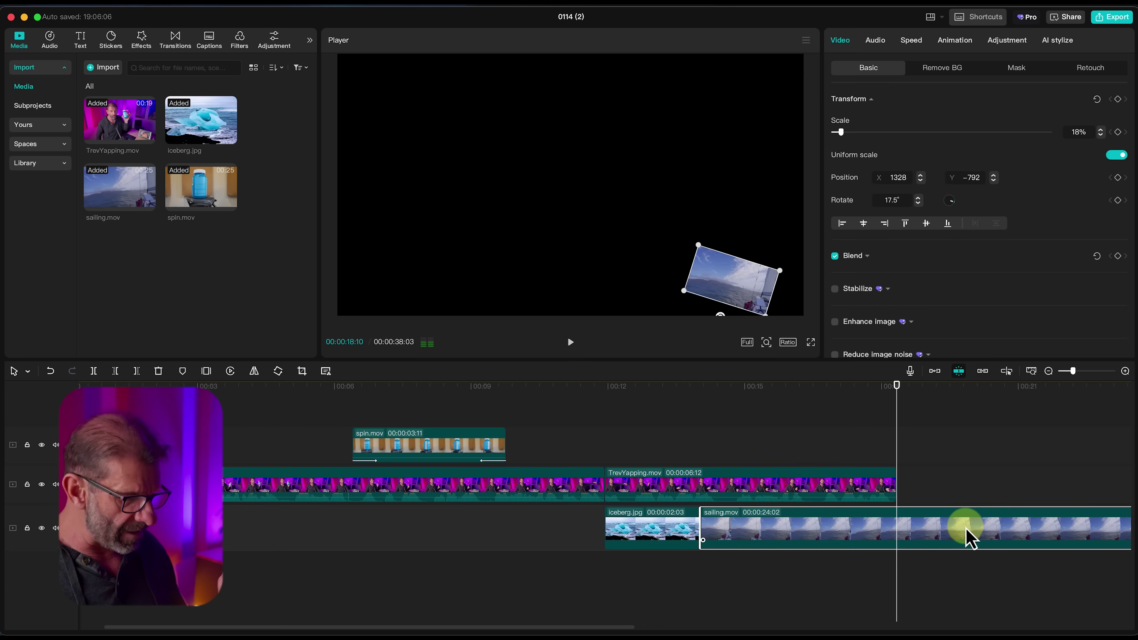
pyautogui.press('w')
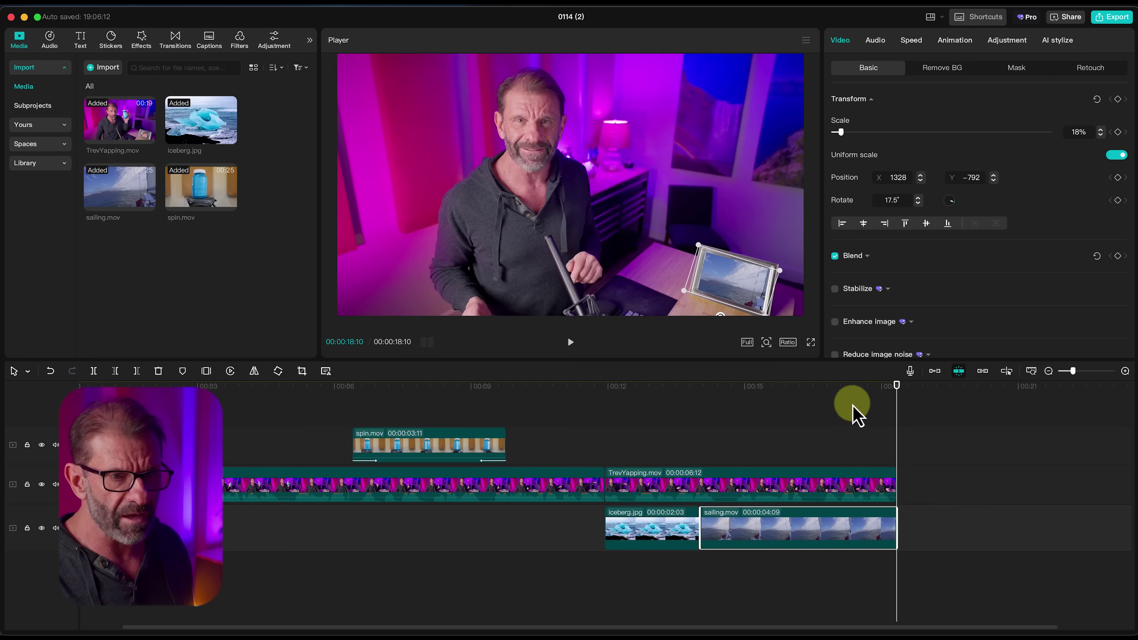
pyautogui.click(606, 389)
pyautogui.press('space')
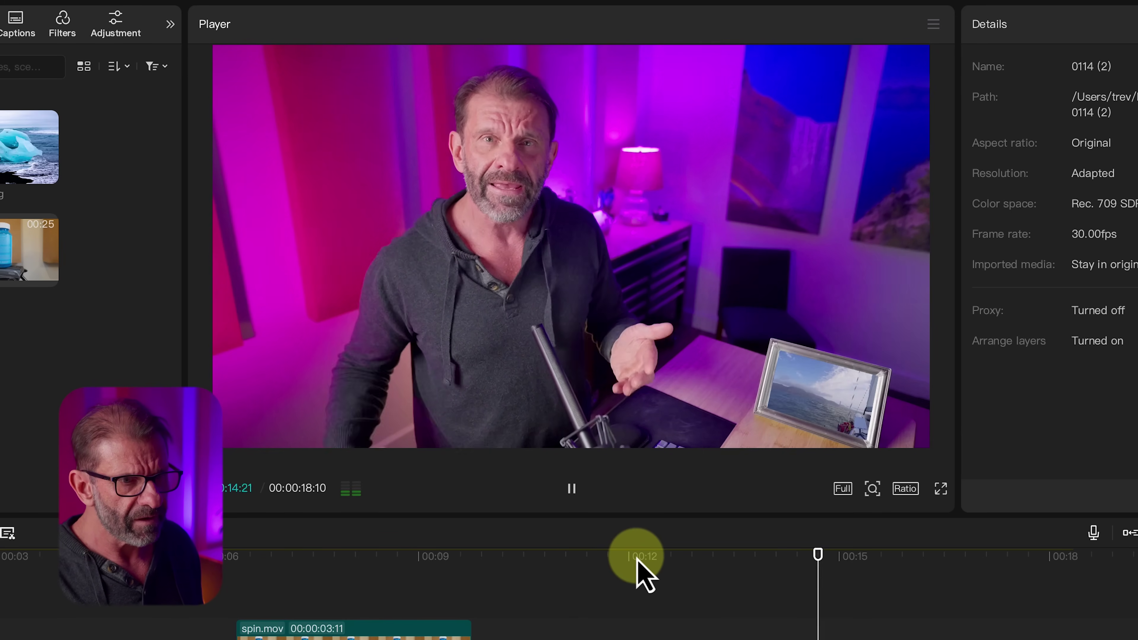
pyautogui.press('space')
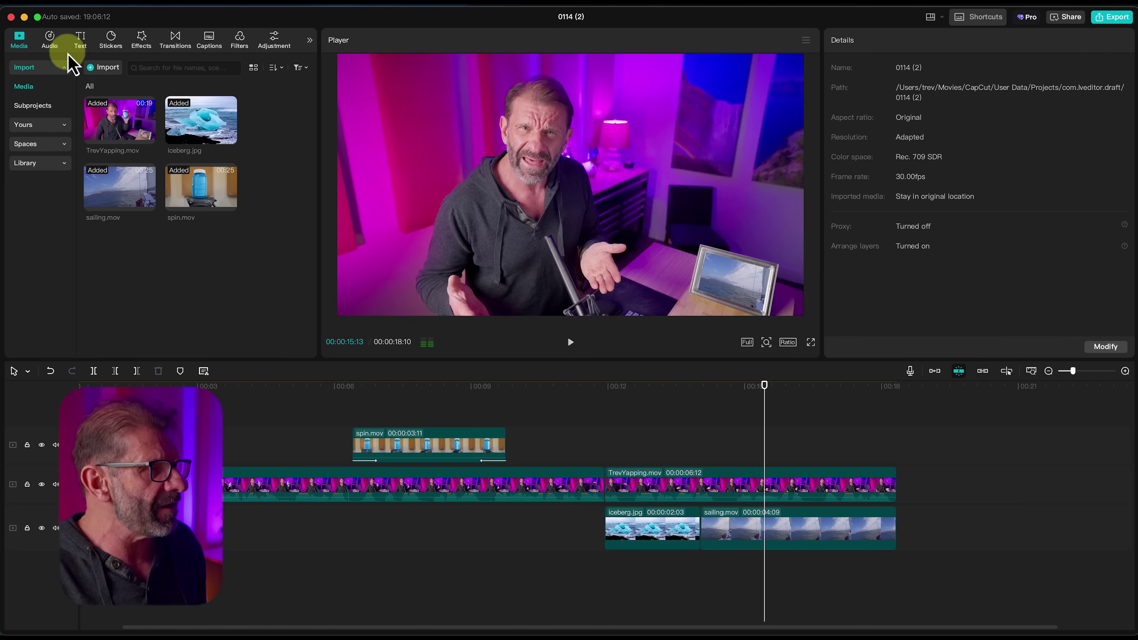
# - Search sound effects for 'laser' and add the laser gun sound to a new audio track as a short burst
pyautogui.click(55, 40)
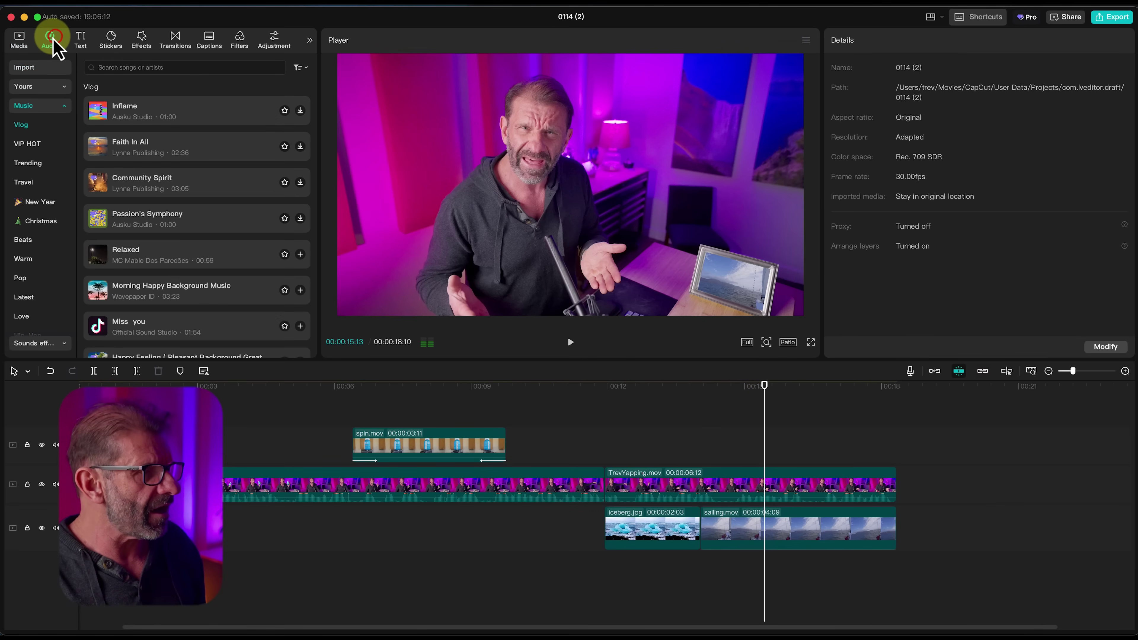
pyautogui.click(37, 105)
pyautogui.click(36, 128)
pyautogui.click(174, 67)
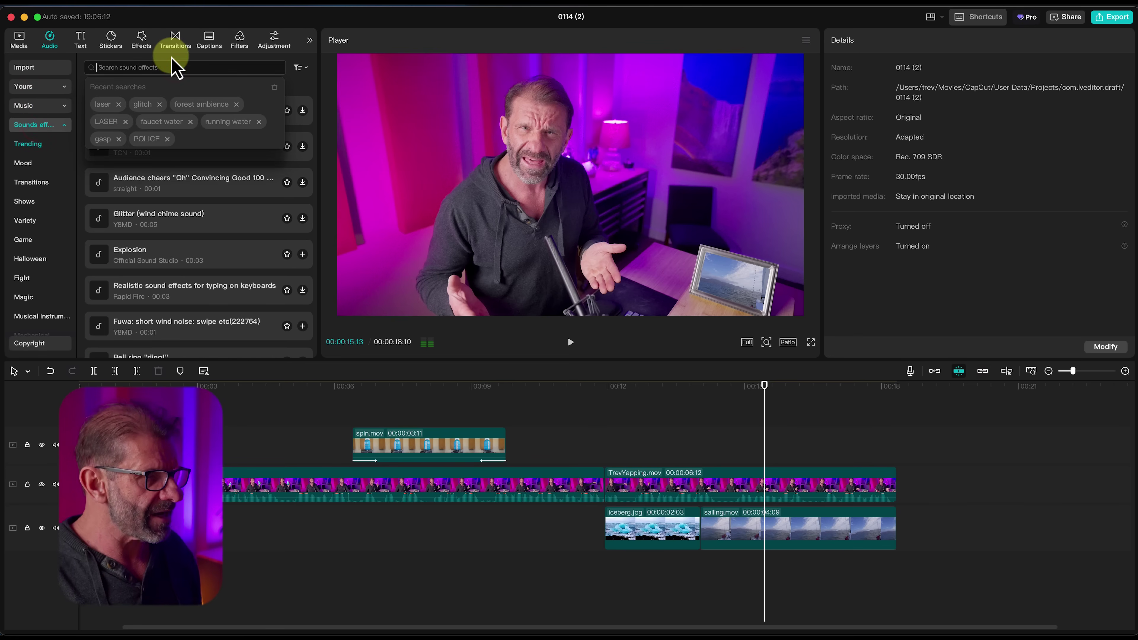
pyautogui.write('laser')
pyautogui.press('Return')
pyautogui.click(107, 251)
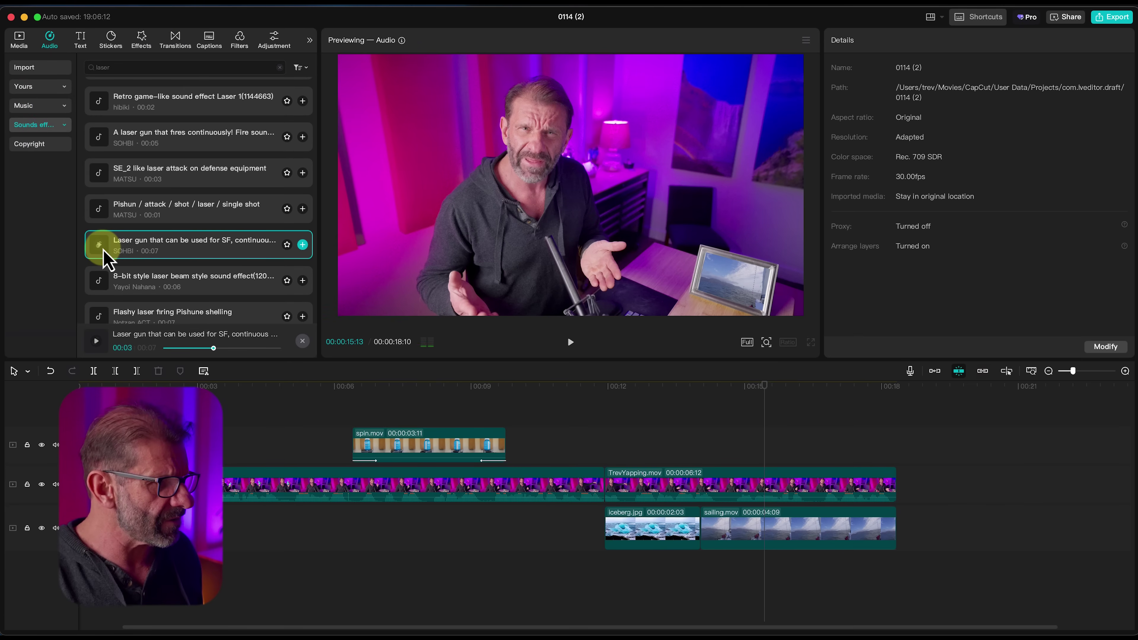
pyautogui.moveTo(269, 370); pyautogui.dragTo(309, 570)
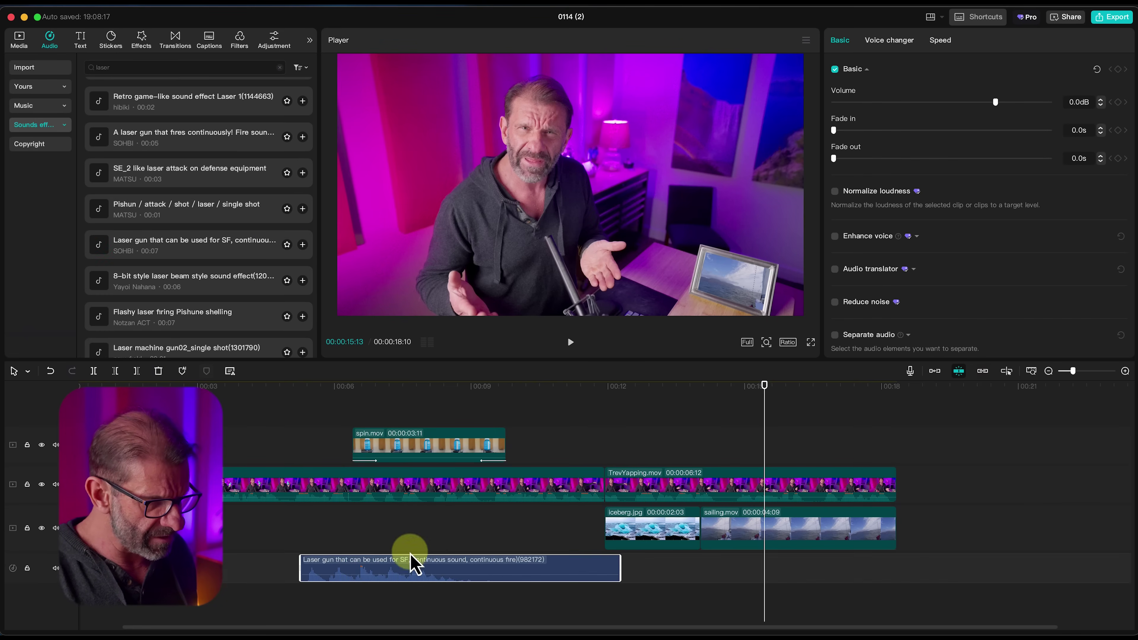
pyautogui.moveTo(618, 567); pyautogui.dragTo(328, 568)
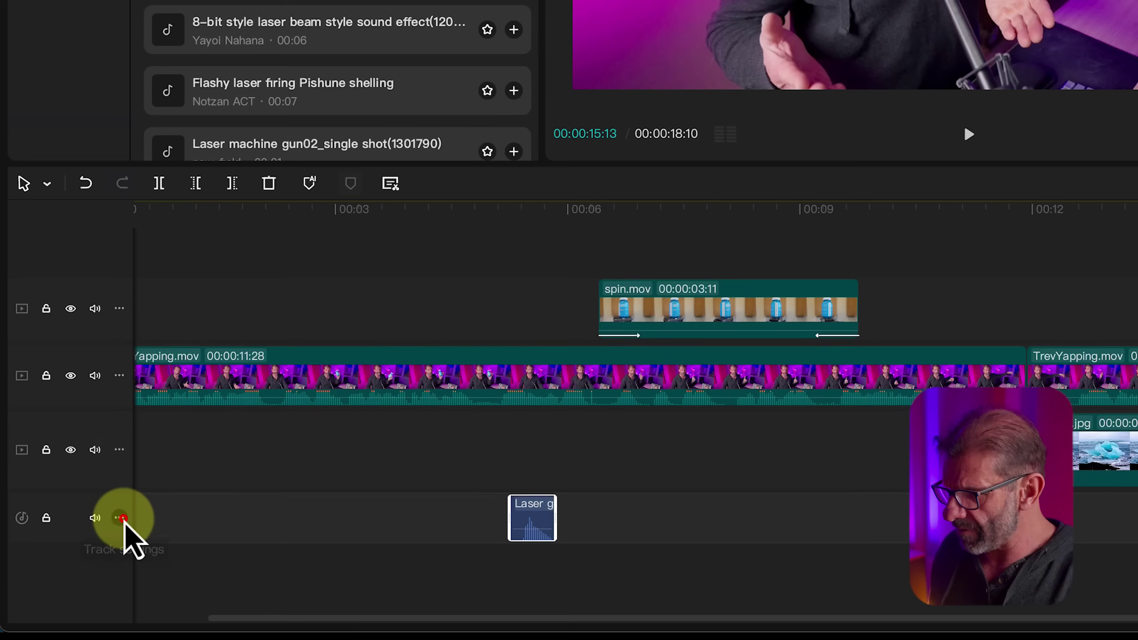
# - Set the sound-effect track height to Tall and move the Laser clip just before the bottle appears, then preview
pyautogui.click(70, 569)
pyautogui.moveTo(84, 578)
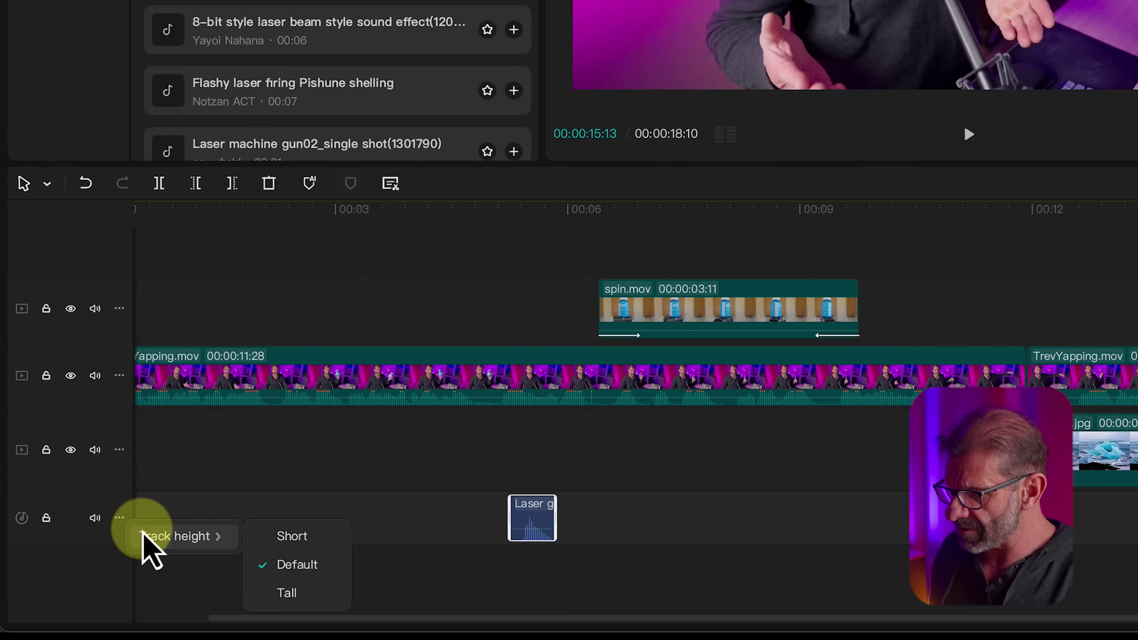
pyautogui.click(289, 594)
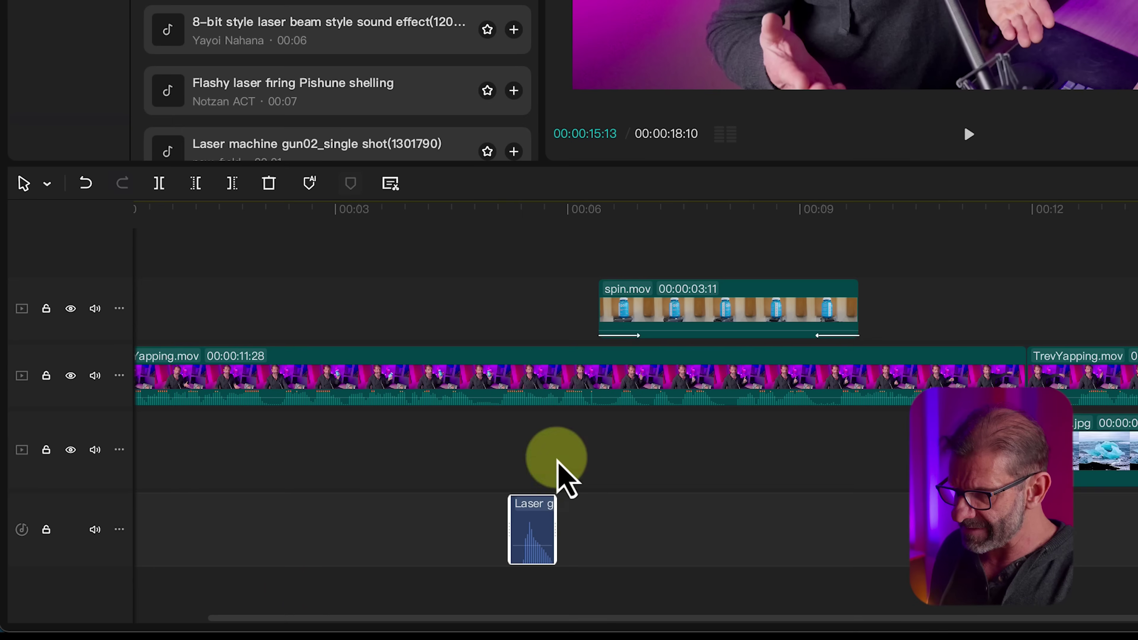
pyautogui.click(599, 249)
pyautogui.click(531, 532)
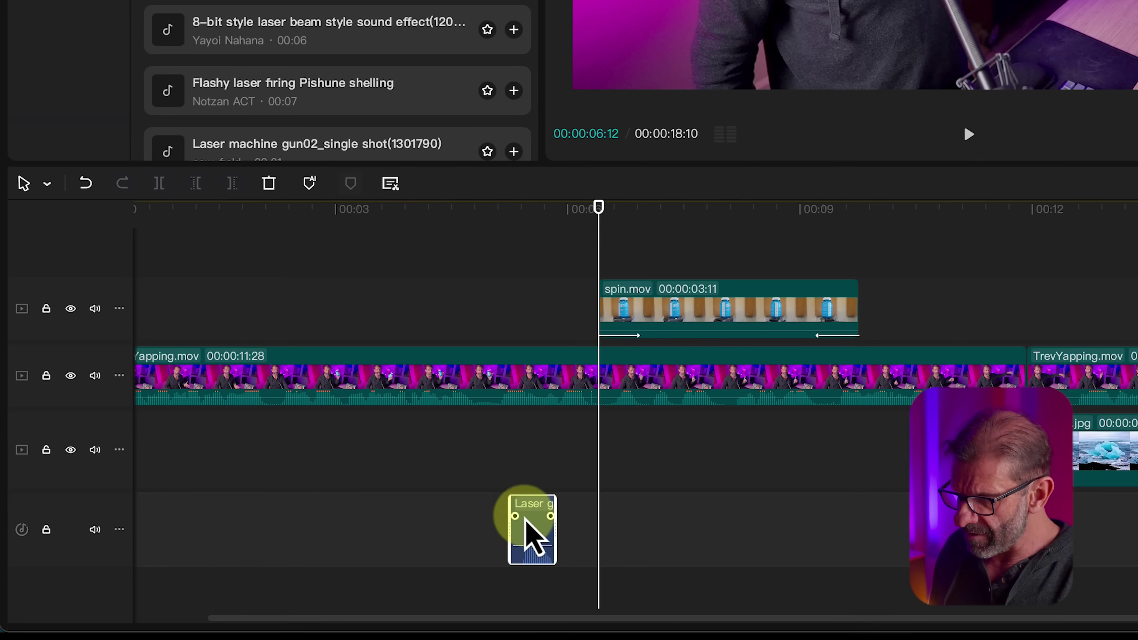
pyautogui.moveTo(534, 536); pyautogui.dragTo(599, 538)
pyautogui.click(551, 216)
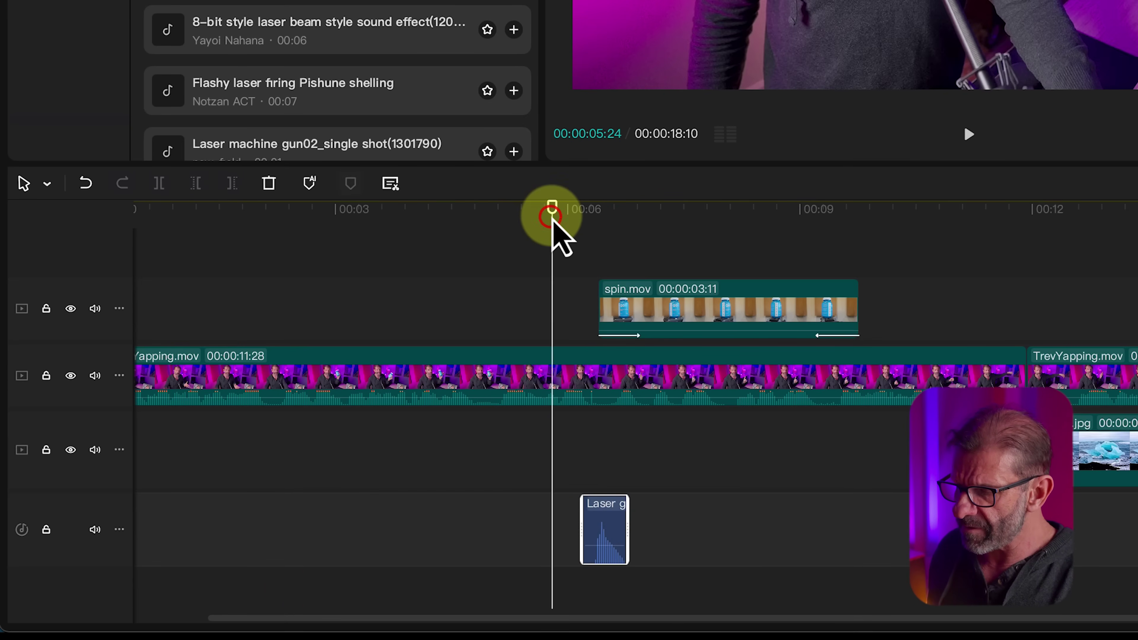
pyautogui.press('space')
pyautogui.press('space')
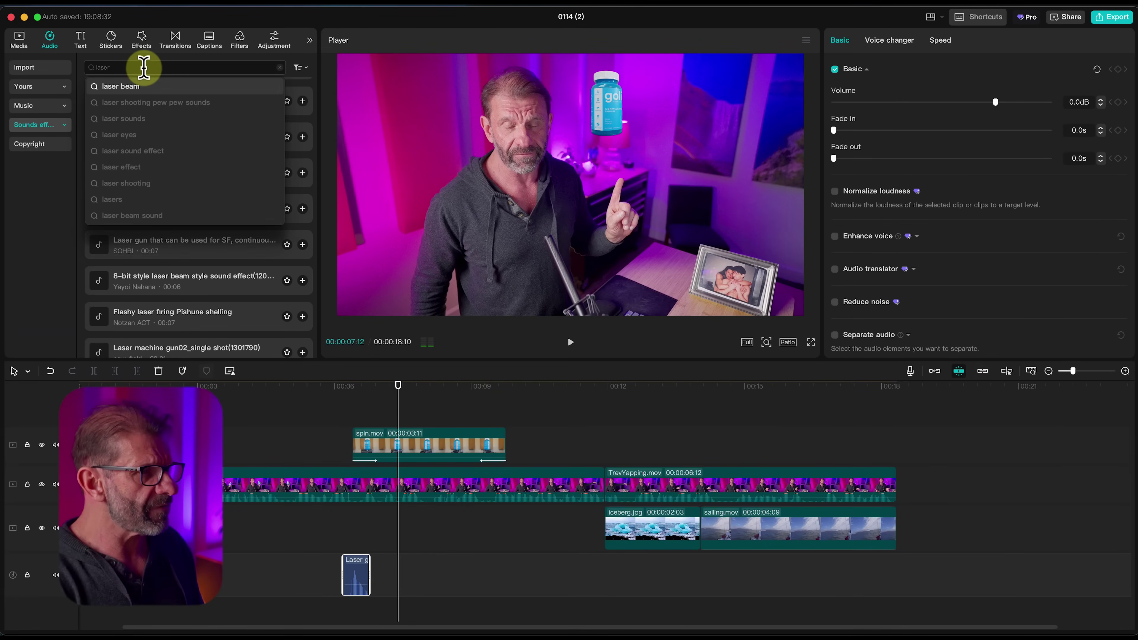
# - Search 'laser machine', add Laser machine gun02 to the audio track at -11.0 dB, and play it back
pyautogui.write('mas')
pyautogui.press('BackSpace')
pyautogui.write('c')
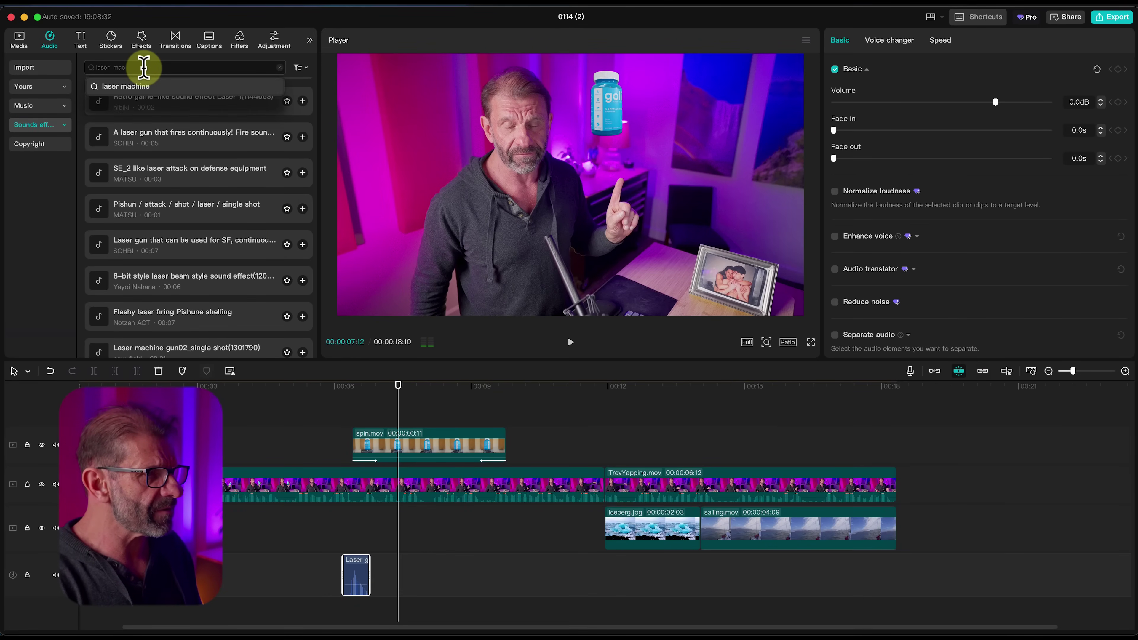
pyautogui.click(135, 86)
pyautogui.moveTo(102, 216); pyautogui.dragTo(483, 569)
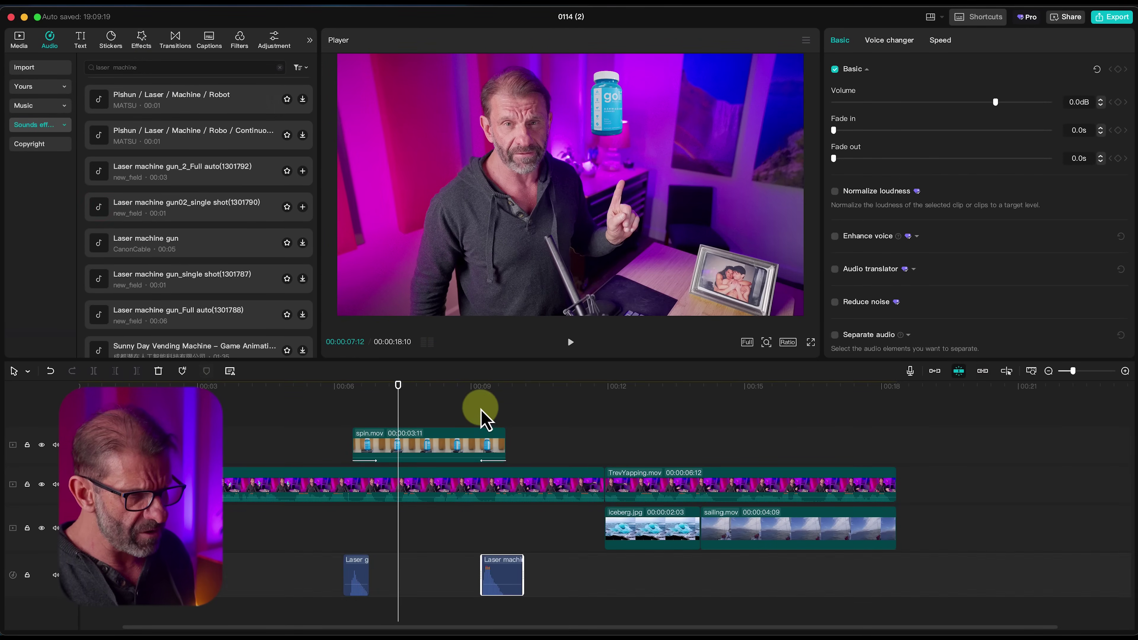
pyautogui.click(483, 394)
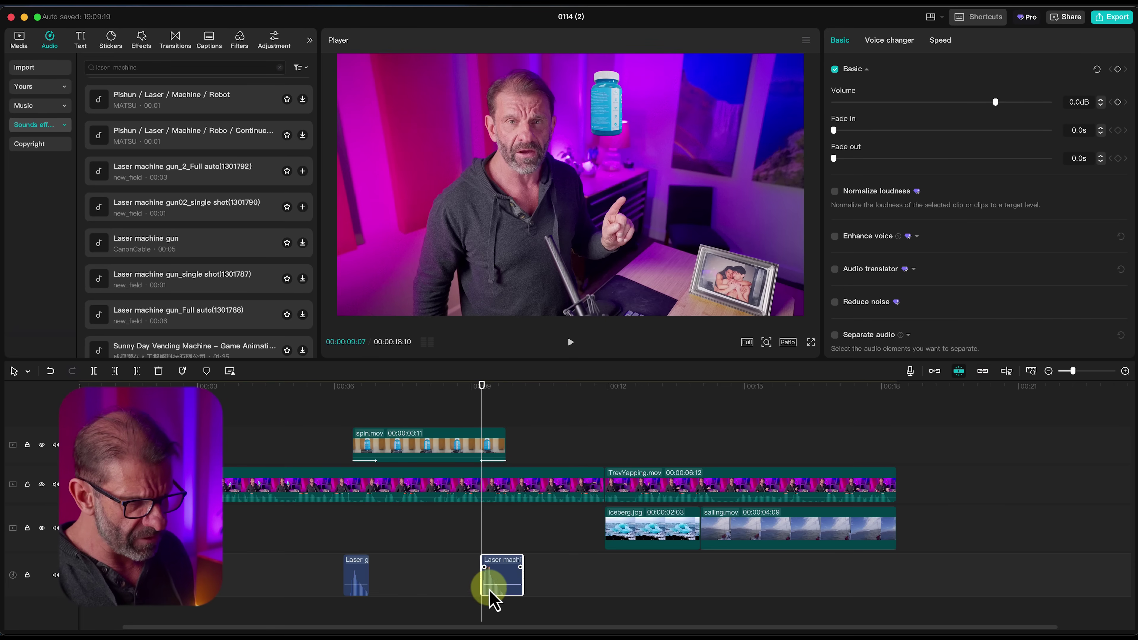
pyautogui.moveTo(488, 596); pyautogui.dragTo(488, 603)
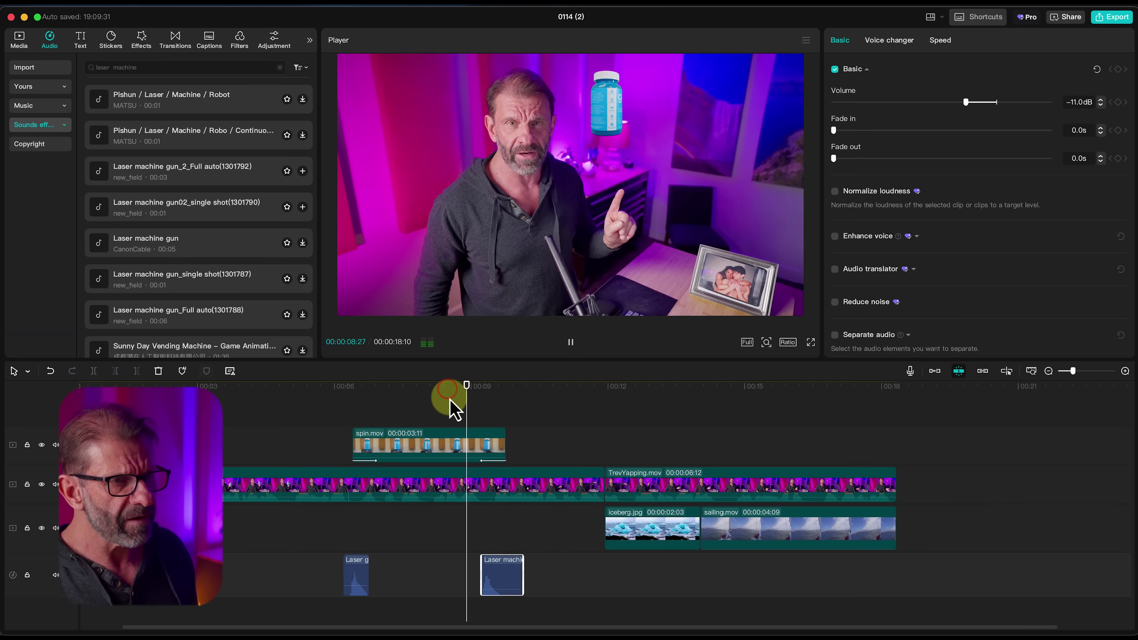
pyautogui.press('space')
pyautogui.press('space')
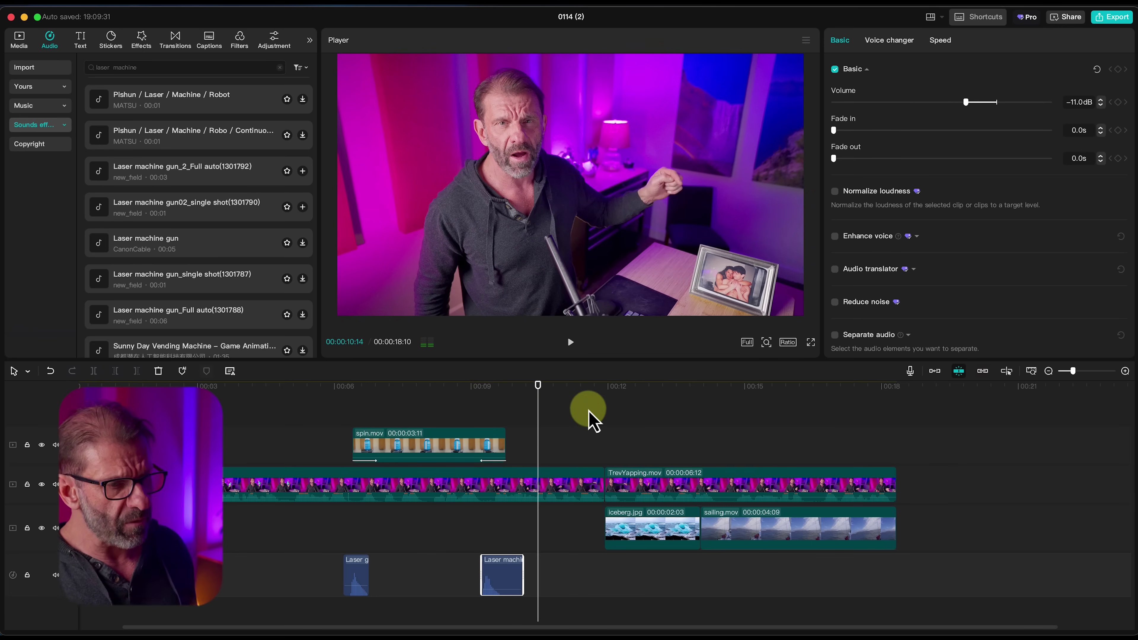
# - Line the playhead up with the iceberg's start and switch to the imported Media bin
pyautogui.moveTo(605, 401); pyautogui.dragTo(726, 394)
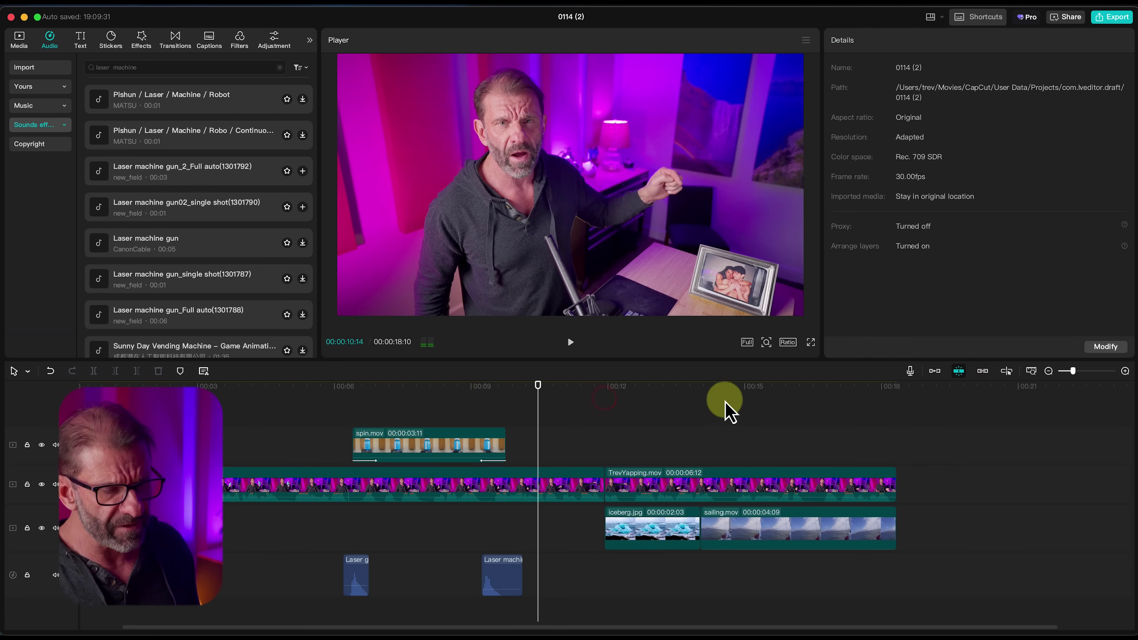
pyautogui.click(600, 398)
pyautogui.moveTo(602, 411); pyautogui.dragTo(604, 412)
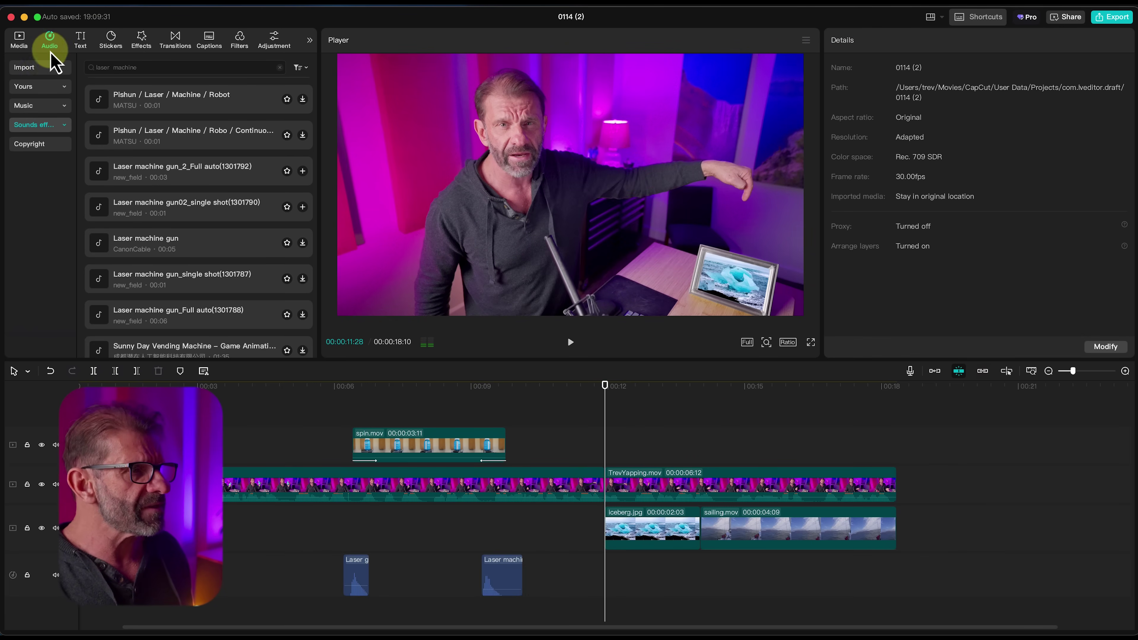
pyautogui.click(46, 67)
pyautogui.click(18, 40)
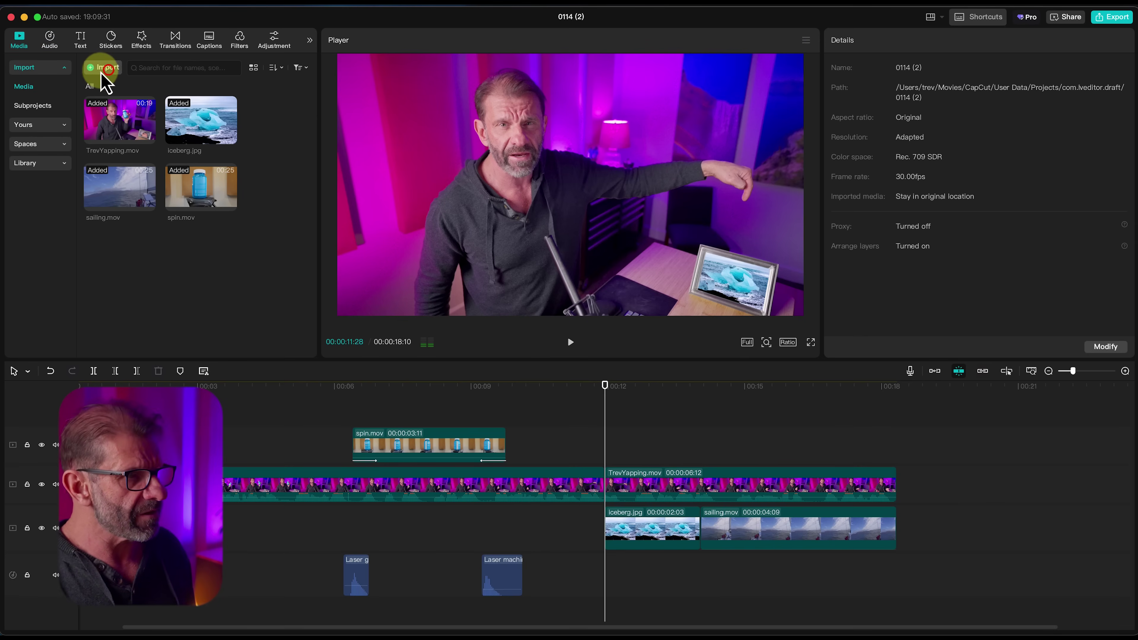
# - Import Tink_01.wav from Music > SFX > 100 Free SFX into the project media
pyautogui.click(107, 69)
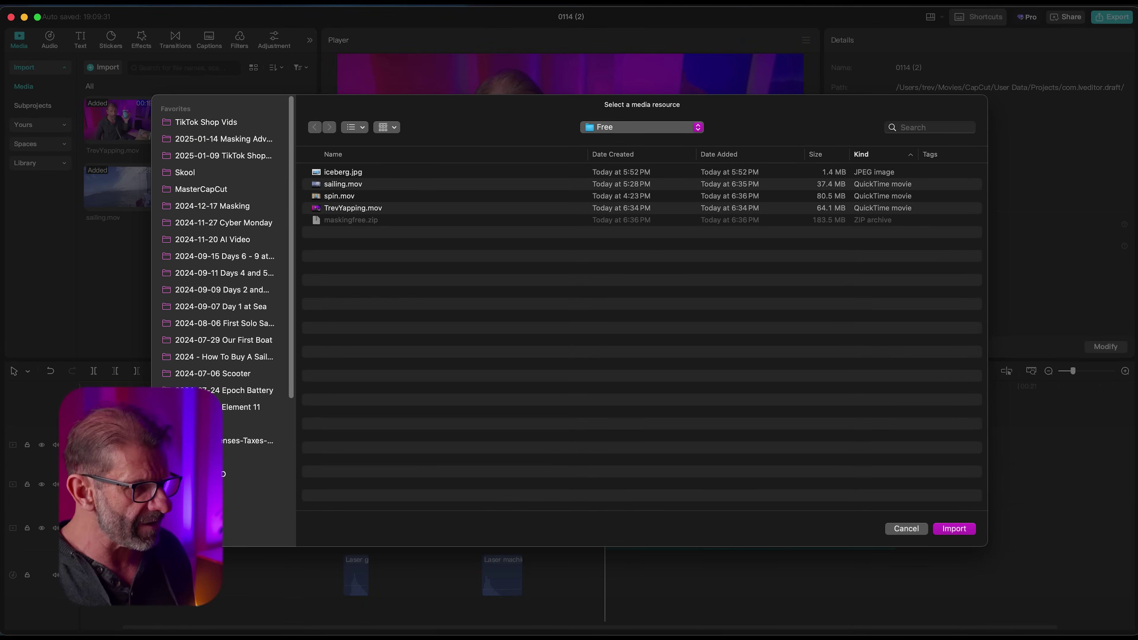
pyautogui.click(251, 457)
pyautogui.doubleClick(330, 246)
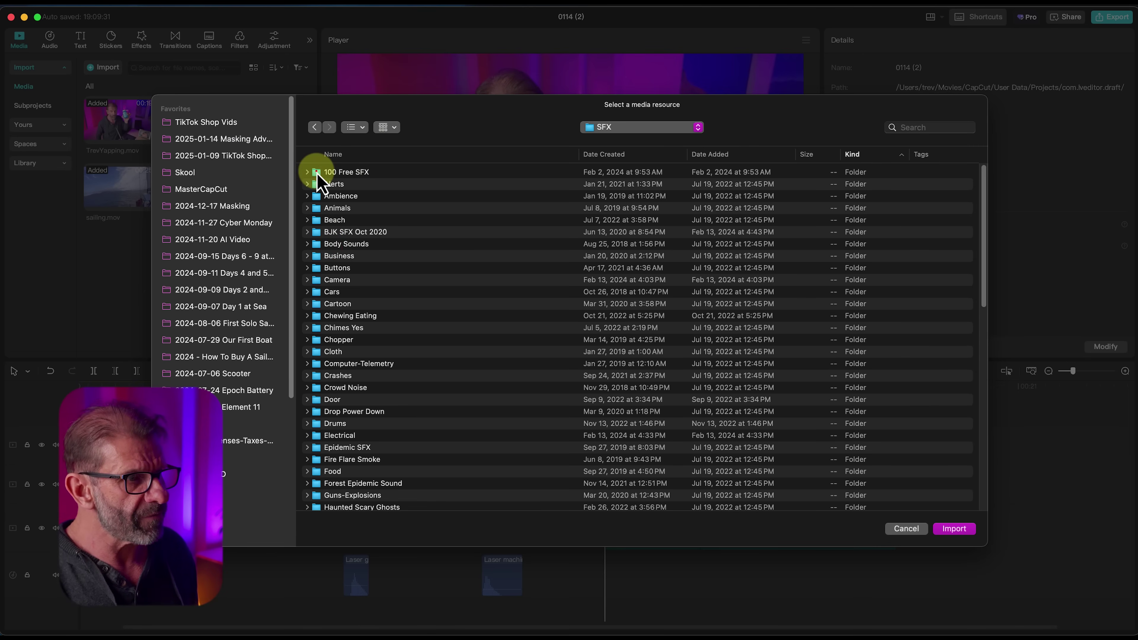
pyautogui.doubleClick(317, 173)
pyautogui.scroll(-15, 476, 264)
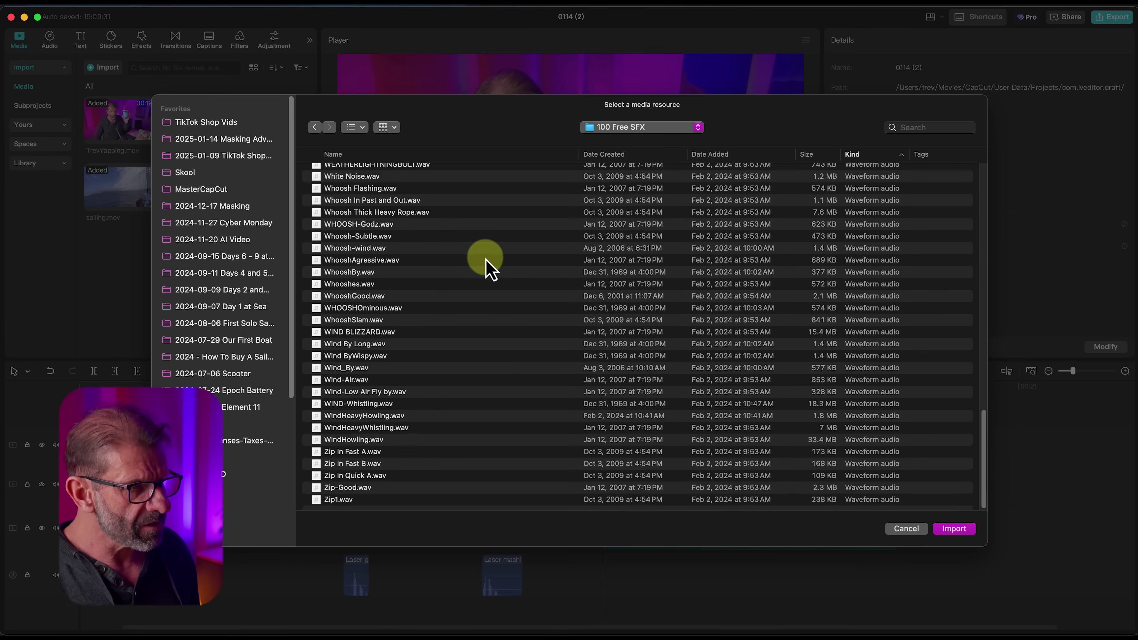
pyautogui.click(488, 265)
pyautogui.click(354, 284)
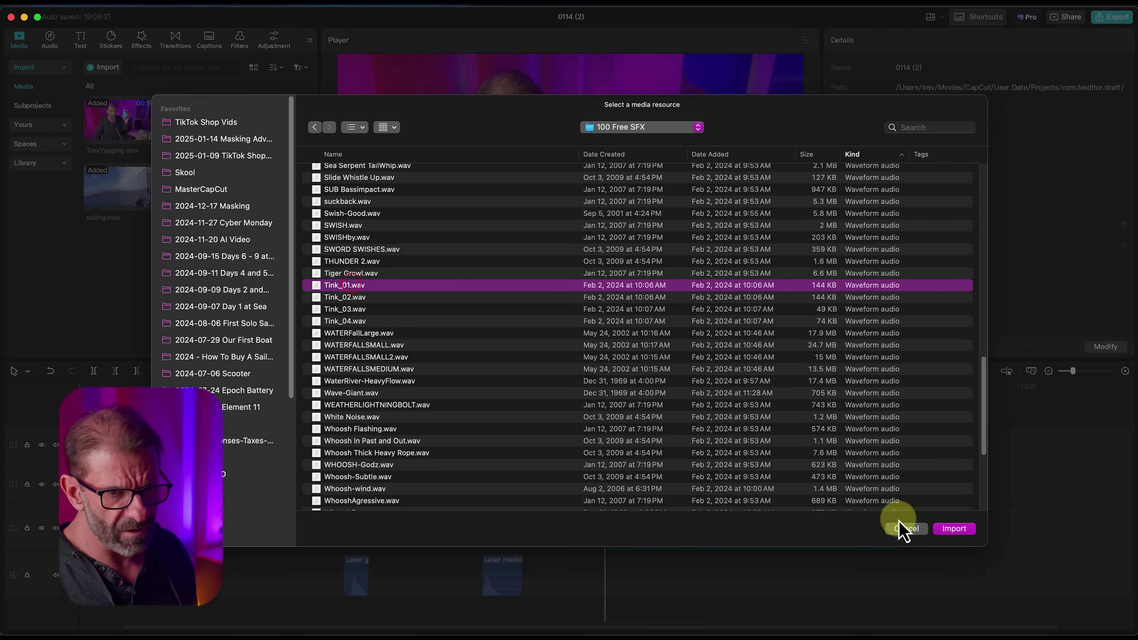
pyautogui.click(943, 534)
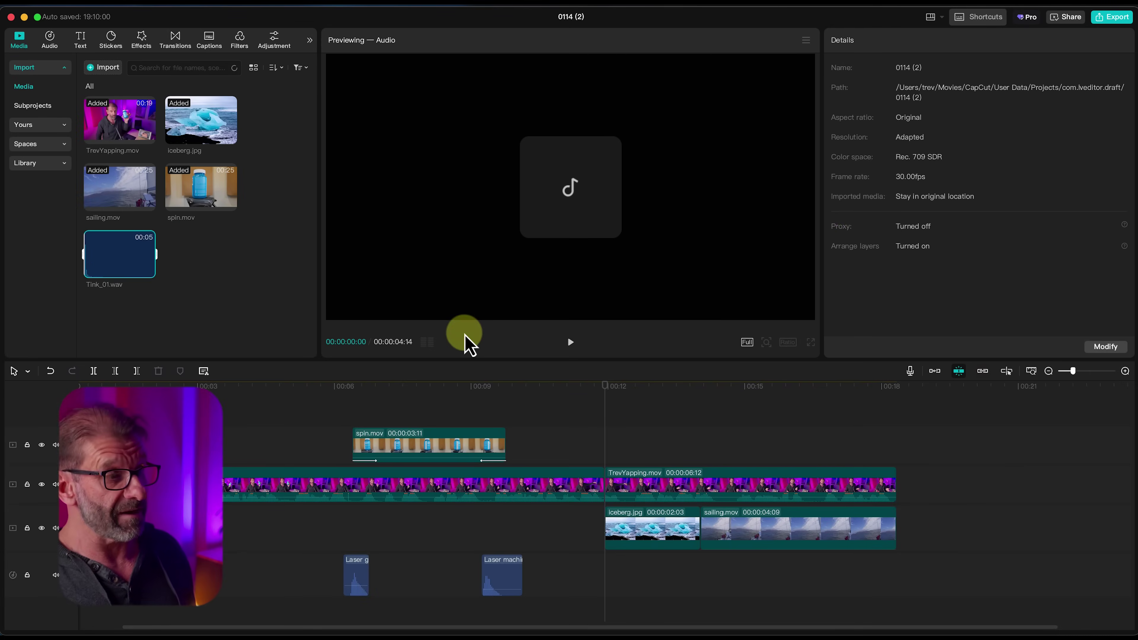
# - Place Tink_01.wav where the iceberg appears and a second copy where sailing.mov begins, then preview
pyautogui.moveTo(146, 268); pyautogui.dragTo(738, 597)
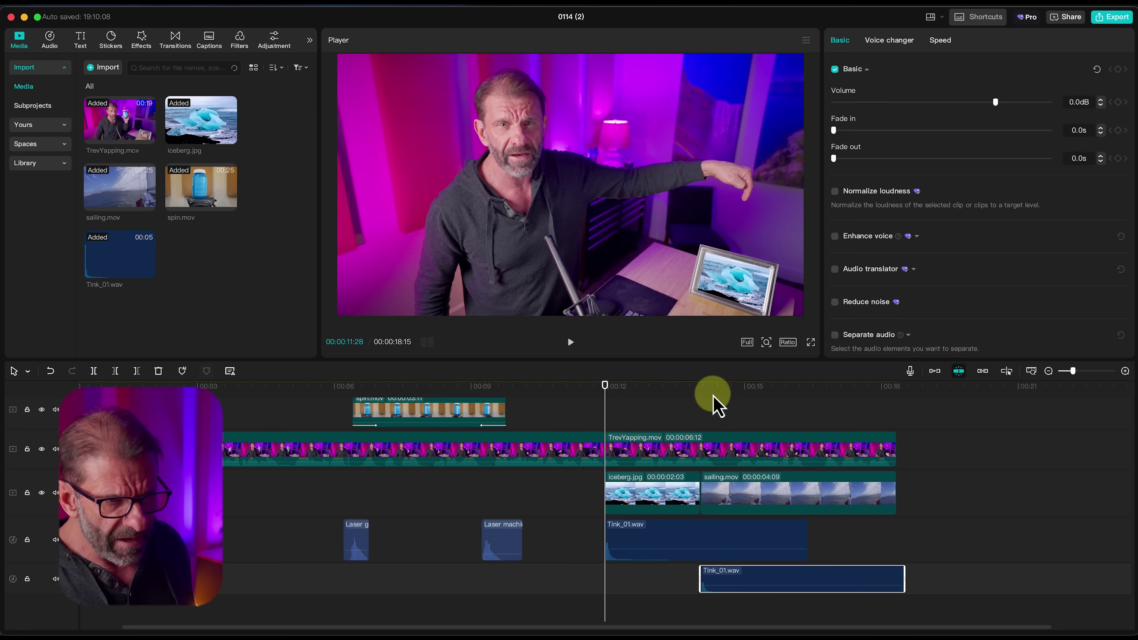
pyautogui.click(708, 395)
pyautogui.moveTo(708, 404); pyautogui.dragTo(702, 394)
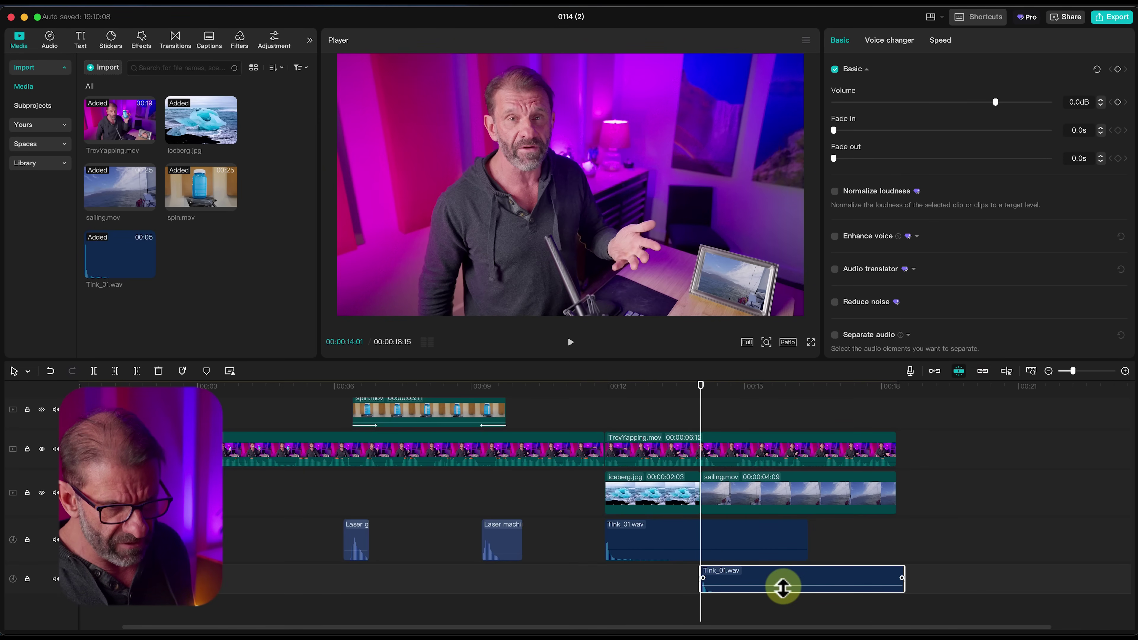
pyautogui.click(744, 549)
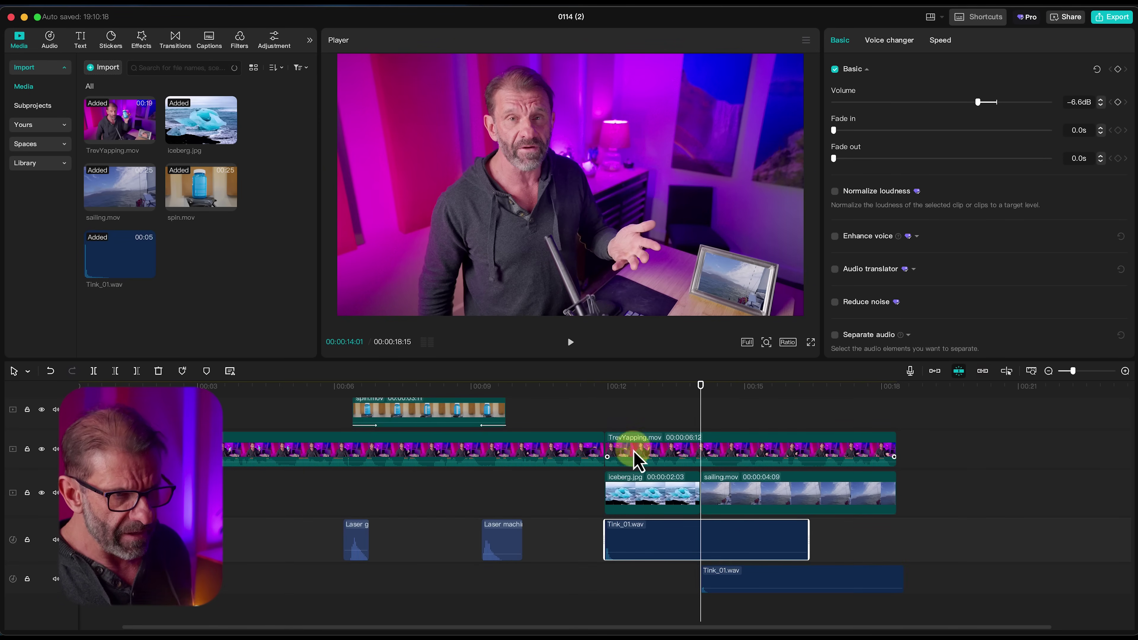
pyautogui.click(572, 395)
pyautogui.press('space')
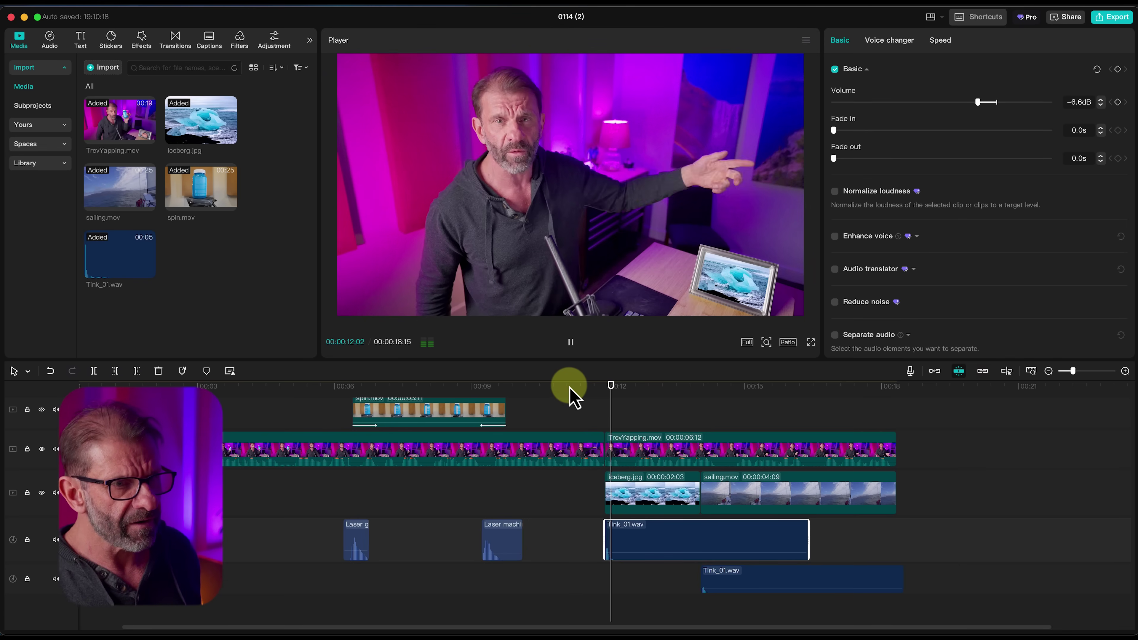
pyautogui.press('space')
# - Trim both Tink clips, fade out the second over 0.8 s, and play back the composite
pyautogui.moveTo(809, 539); pyautogui.dragTo(647, 534)
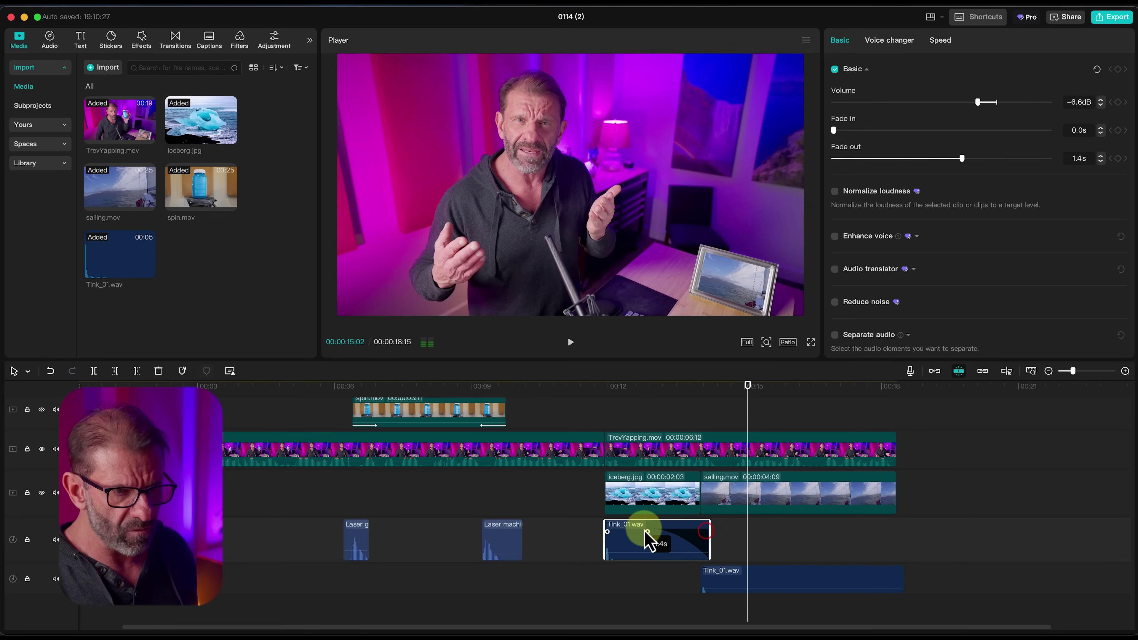
pyautogui.moveTo(903, 578); pyautogui.dragTo(806, 582)
pyautogui.click(787, 574)
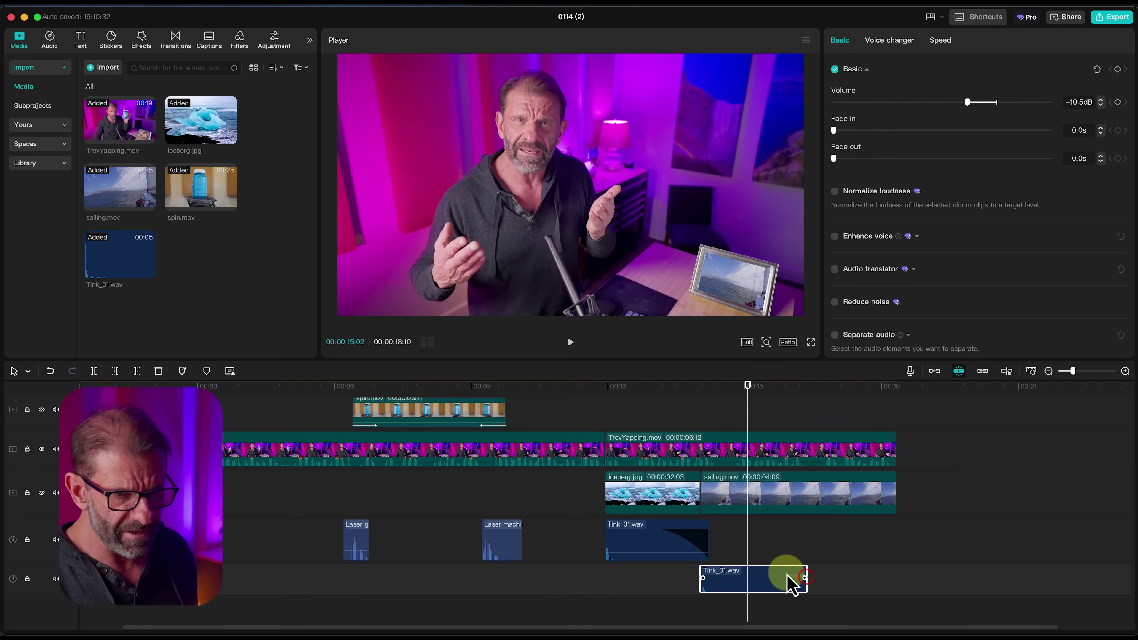
pyautogui.moveTo(803, 578); pyautogui.dragTo(769, 579)
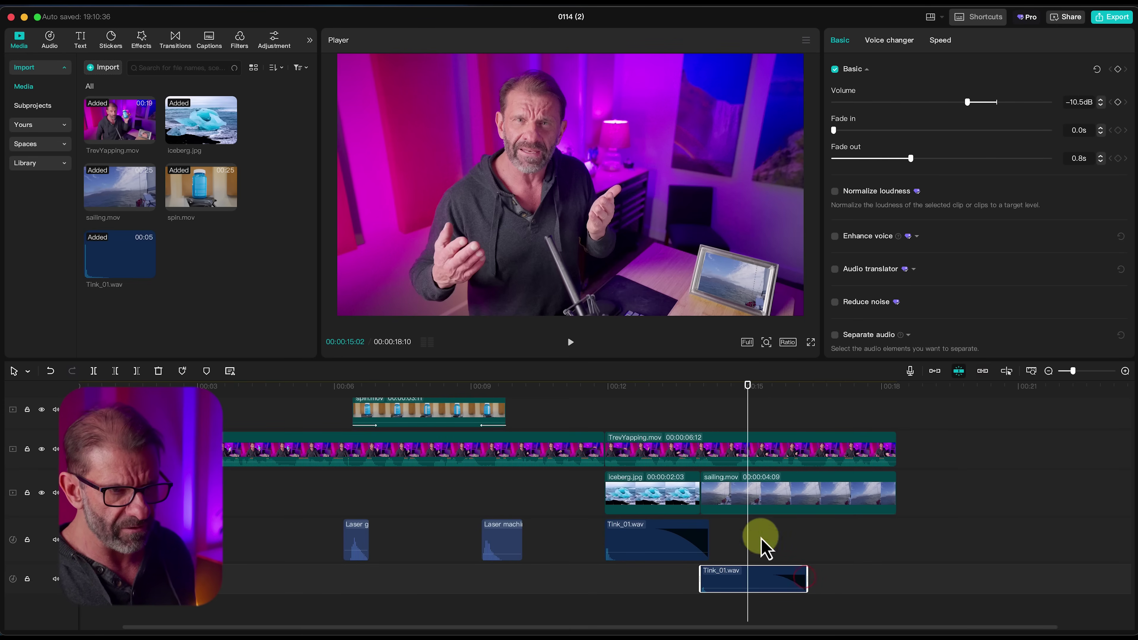
pyautogui.click(594, 384)
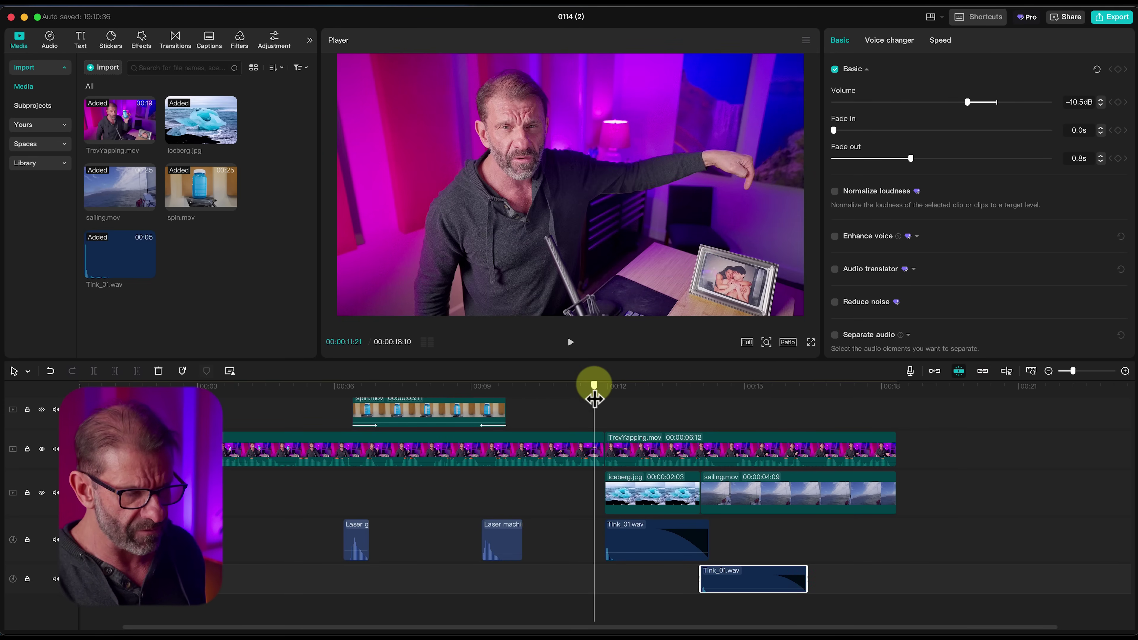
pyautogui.press('space')
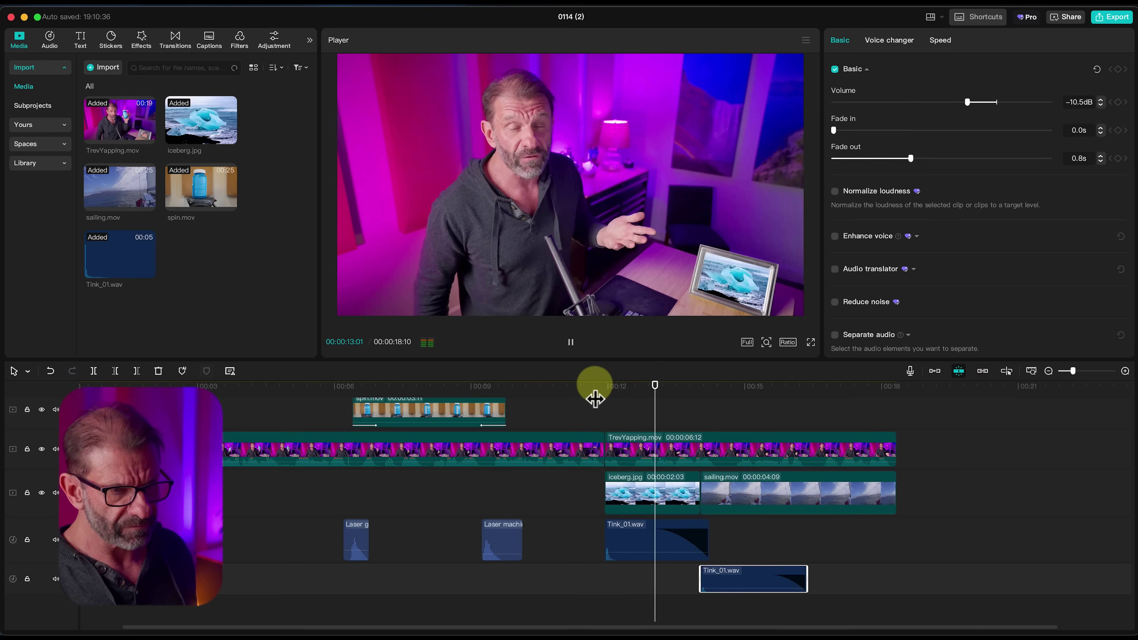
pyautogui.click(570, 403)
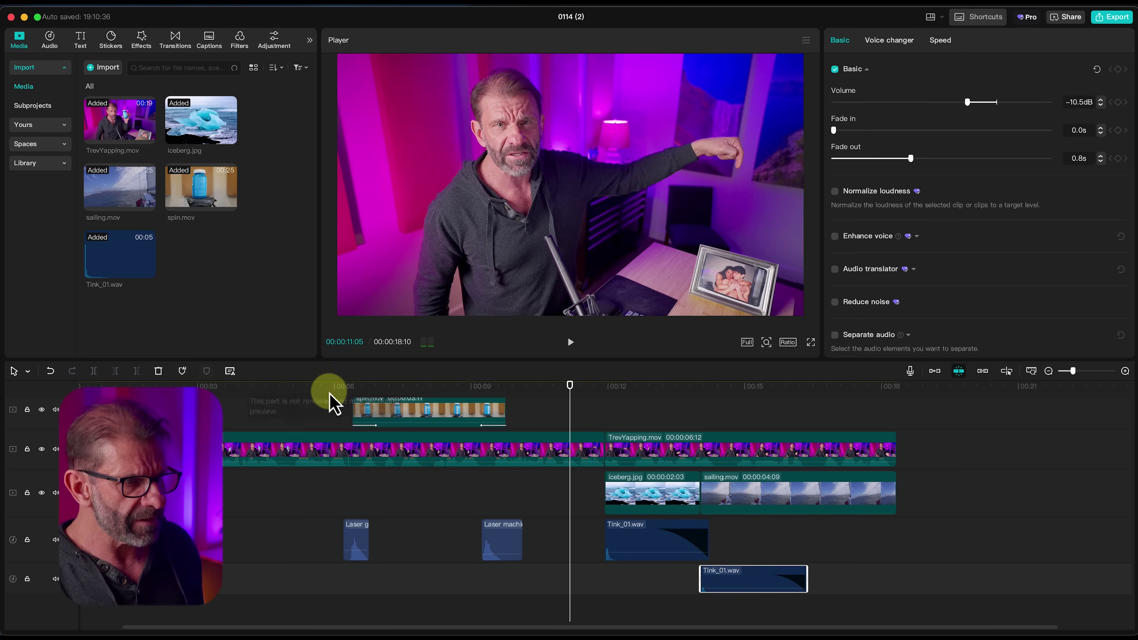
pyautogui.click(334, 393)
pyautogui.press('space')
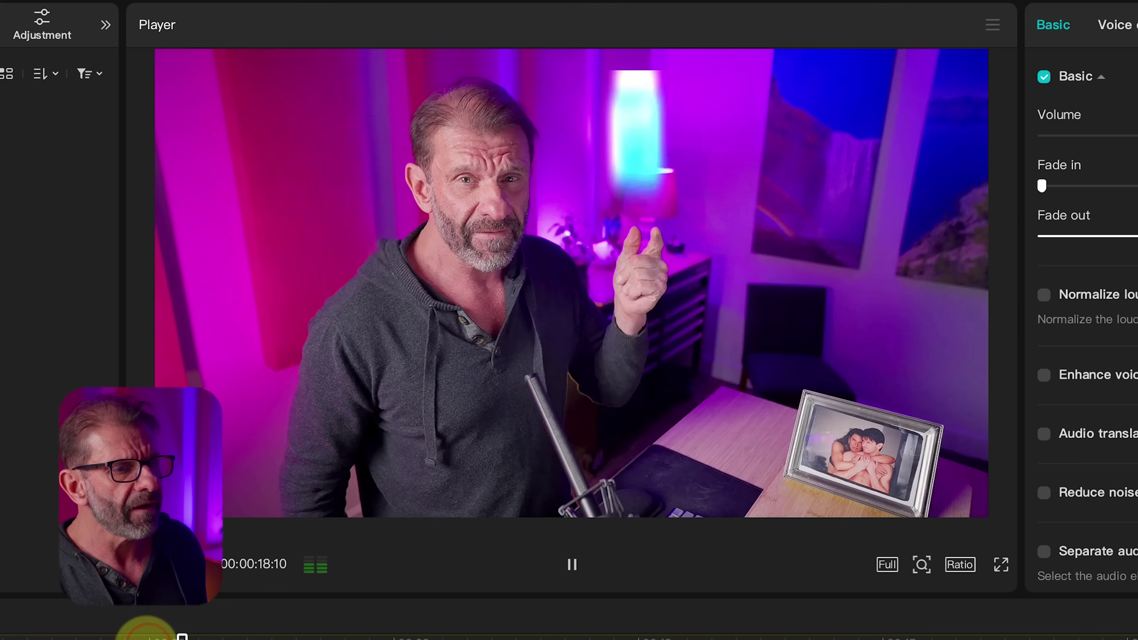